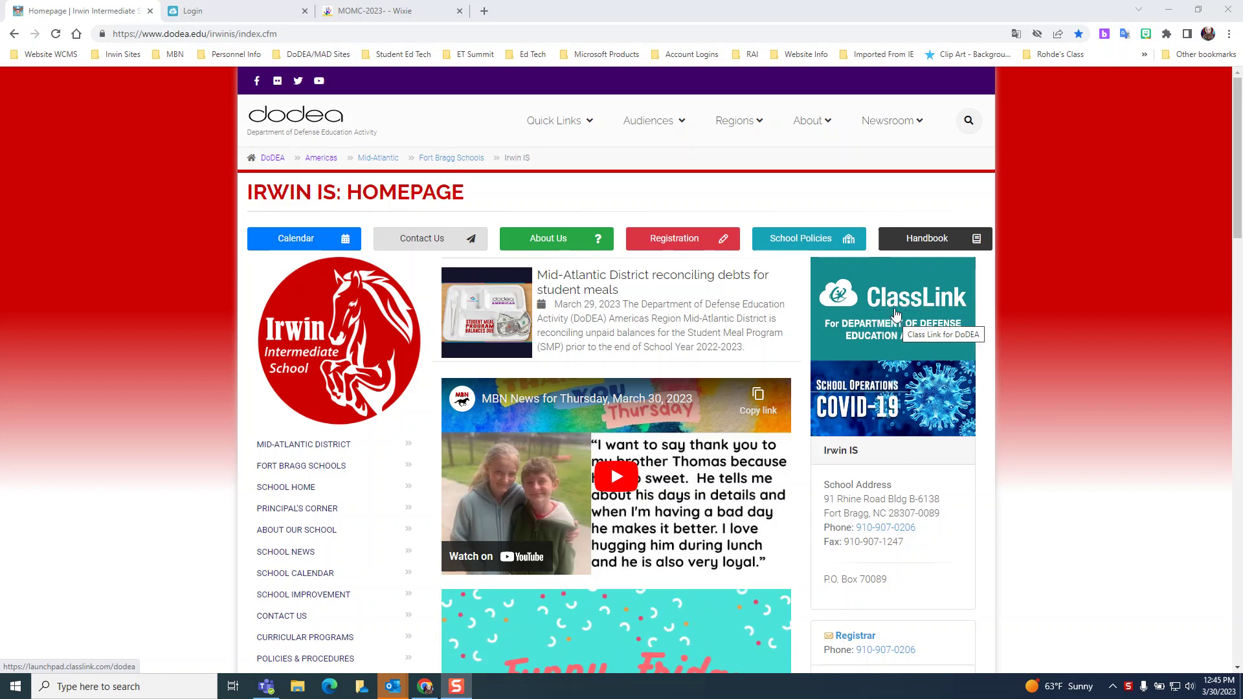
Open the ClassLink for DoDEA sign-in page from the banner on the Irwin IS homepage.
{"action": "left_click", "coordinate": [889, 321]}
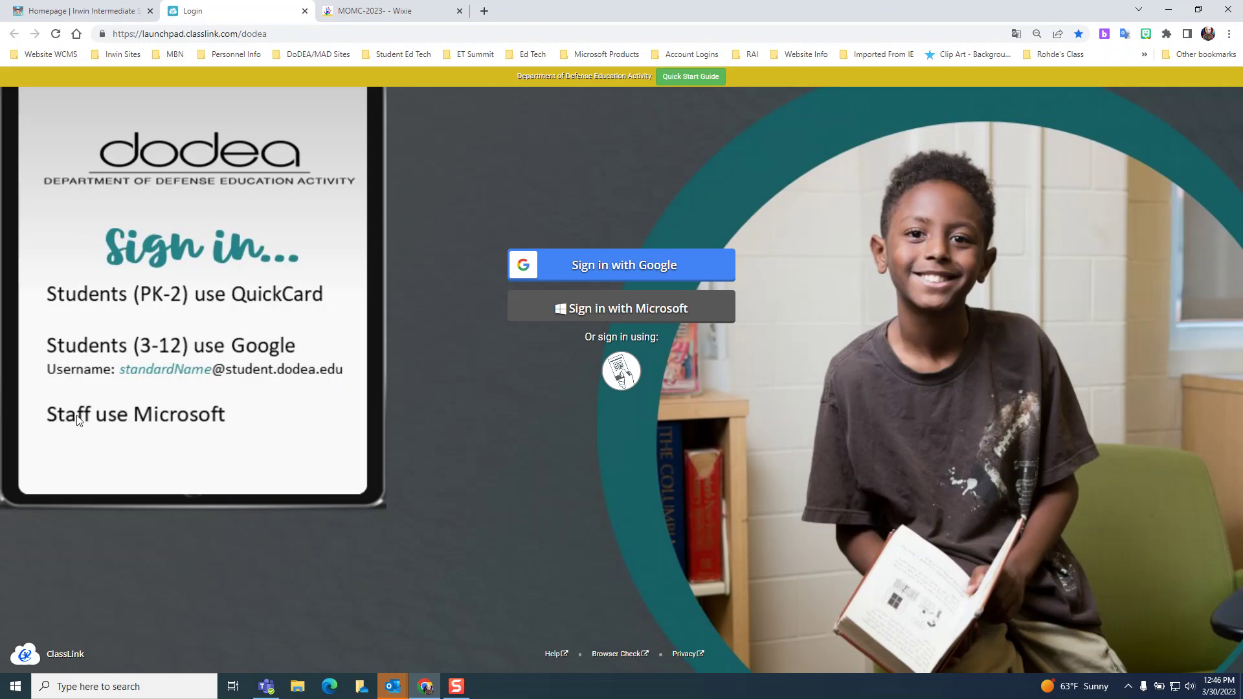
Start a staff sign-in to ClassLink using a Microsoft account.
{"action": "left_click", "coordinate": [634, 315]}
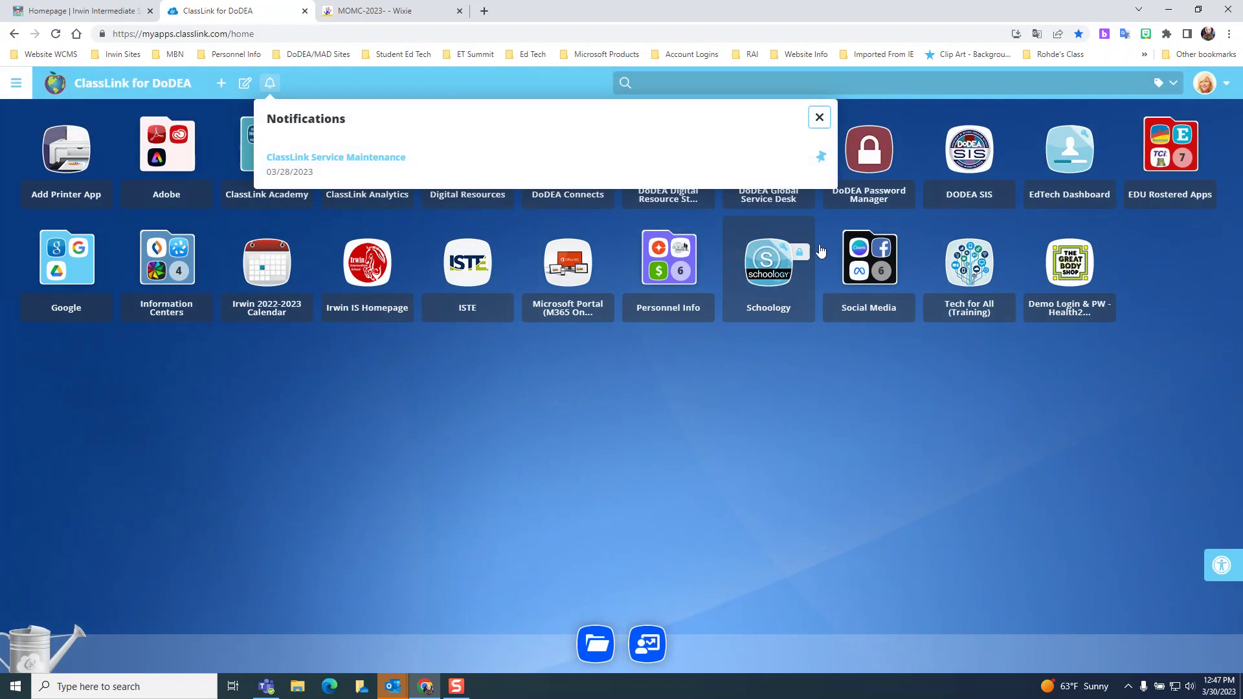
Dismiss the notifications popup and launch Wixie from the EDU Rostered Apps folder.
{"action": "left_click", "coordinate": [819, 117]}
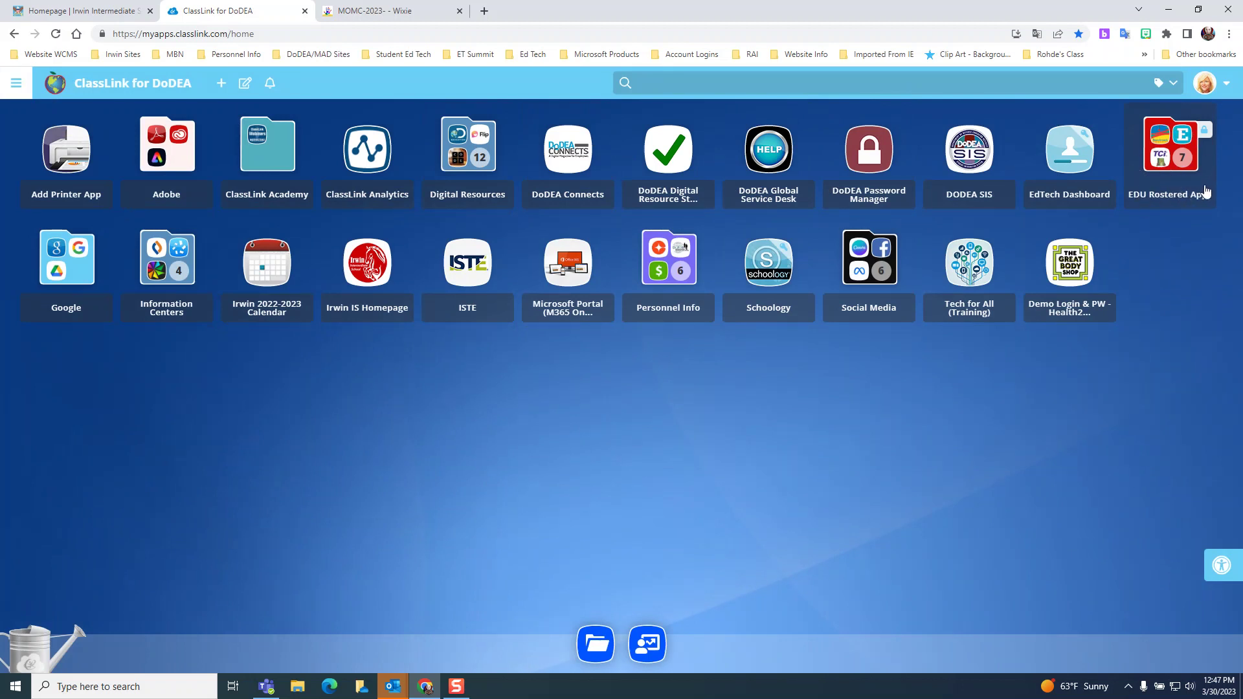
{"action": "left_click", "coordinate": [1175, 170]}
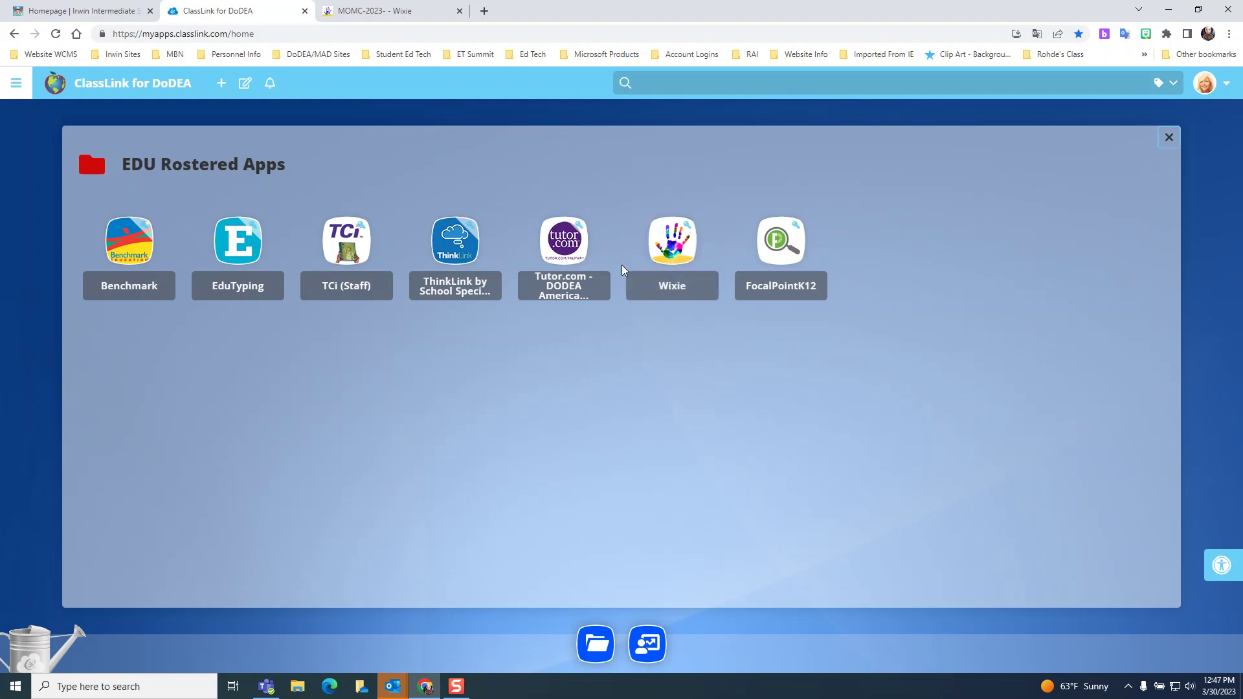
{"action": "left_click", "coordinate": [397, 11]}
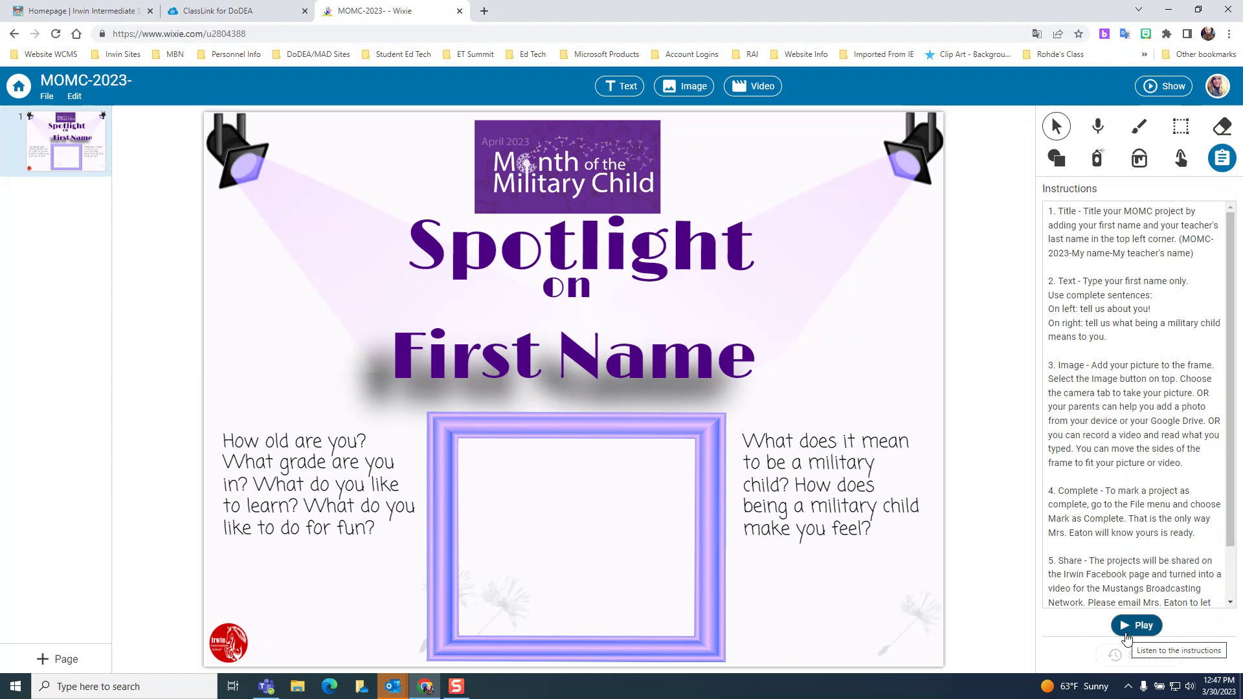
{"action": "scroll", "coordinate": [1173, 526], "scroll_direction": "down", "scroll_amount": 1}
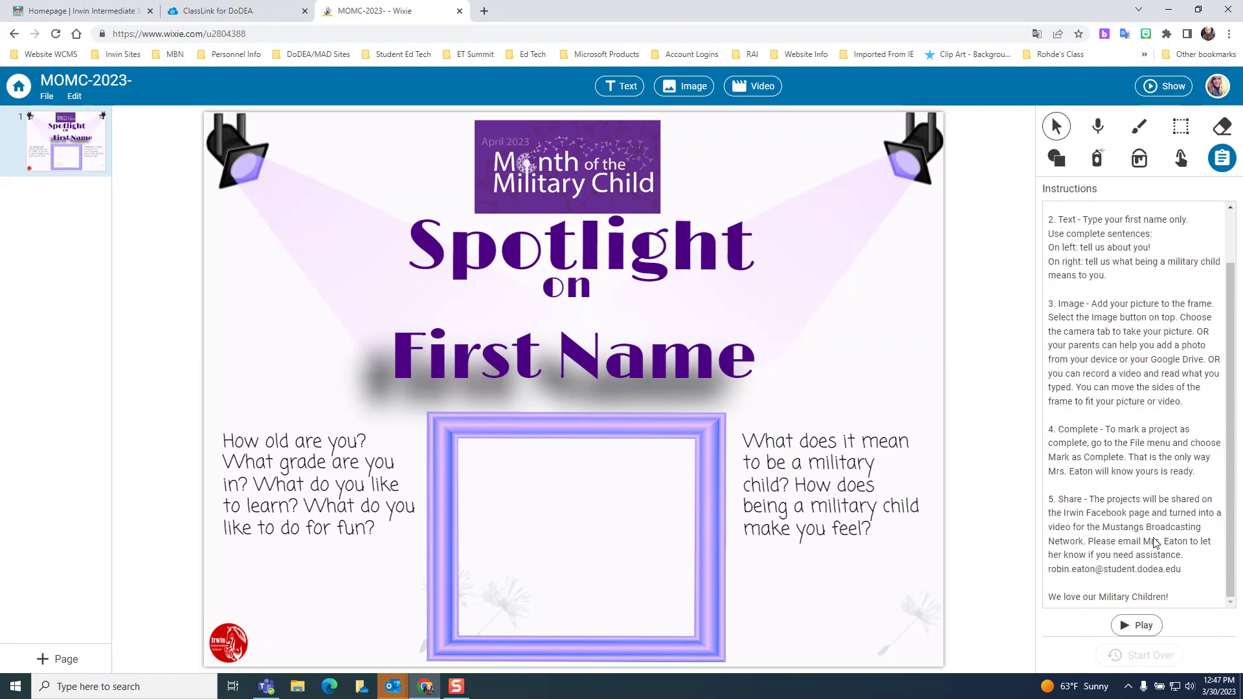
{"action": "scroll", "coordinate": [1152, 547], "scroll_direction": "up", "scroll_amount": 1}
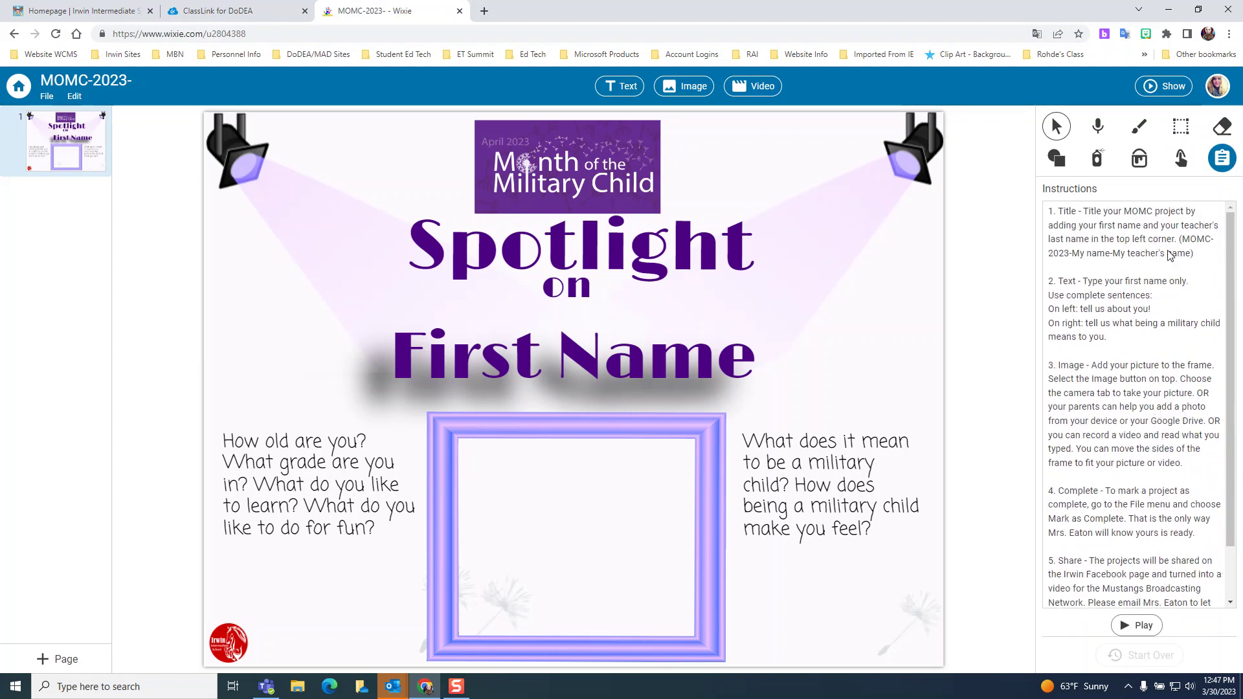
{"action": "left_click", "coordinate": [1056, 126]}
{"action": "left_click", "coordinate": [1222, 161]}
Try a sample name in the project title, then restore it to 'MOMC-2023'.
{"action": "left_click", "coordinate": [43, 83]}
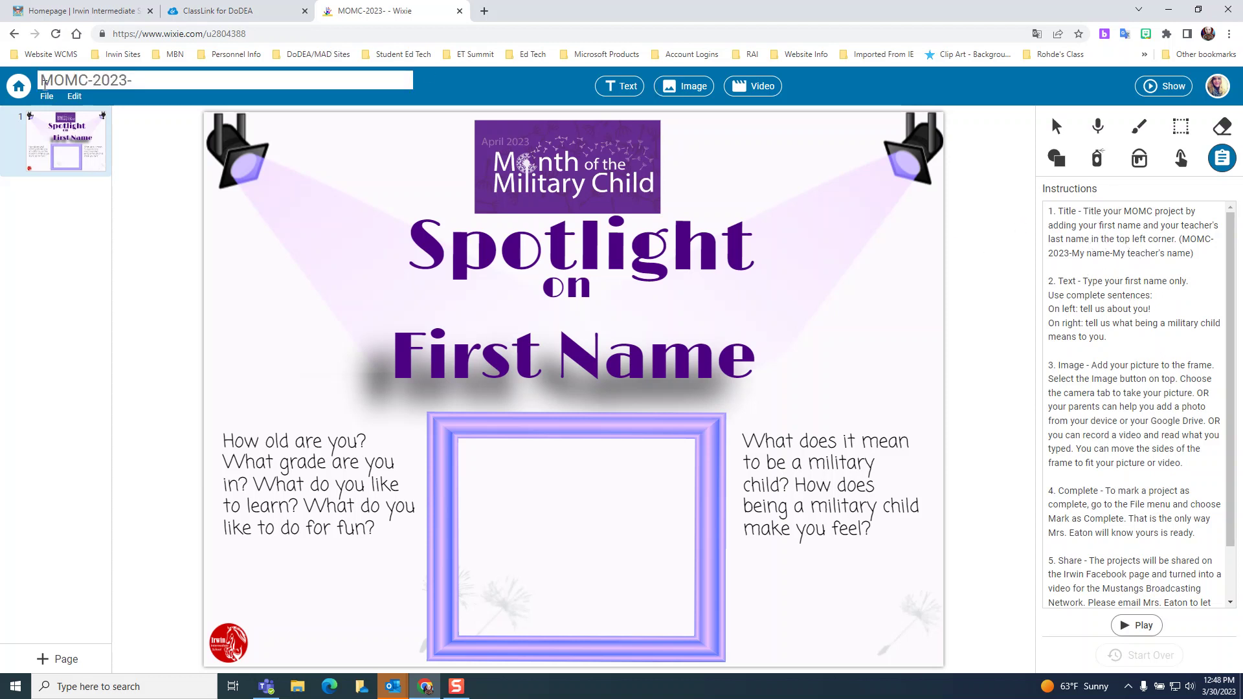
{"action": "left_click", "coordinate": [151, 81]}
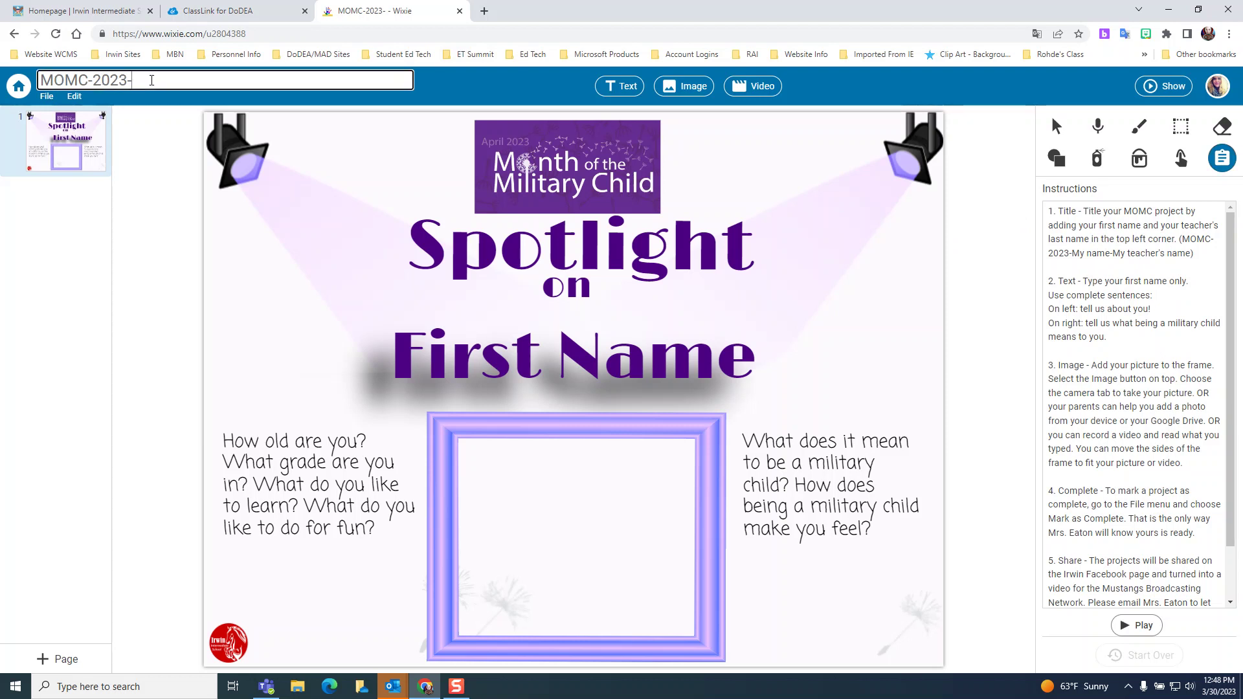
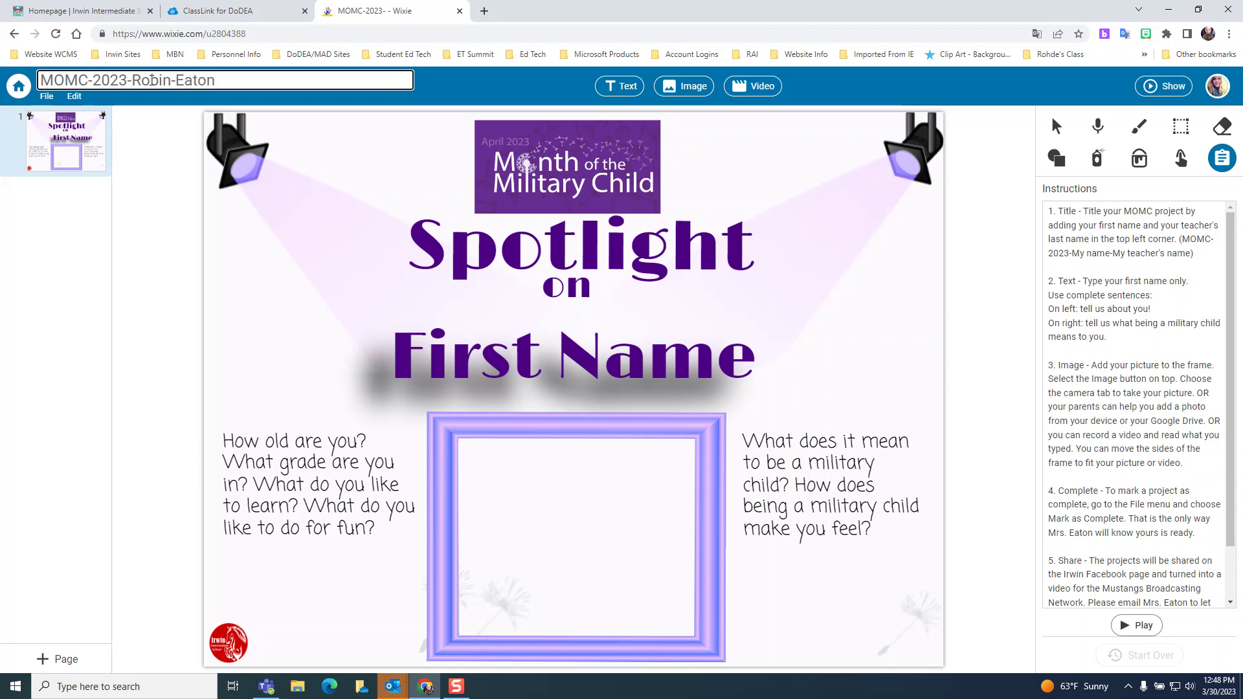
{"action": "left_click", "coordinate": [1128, 294]}
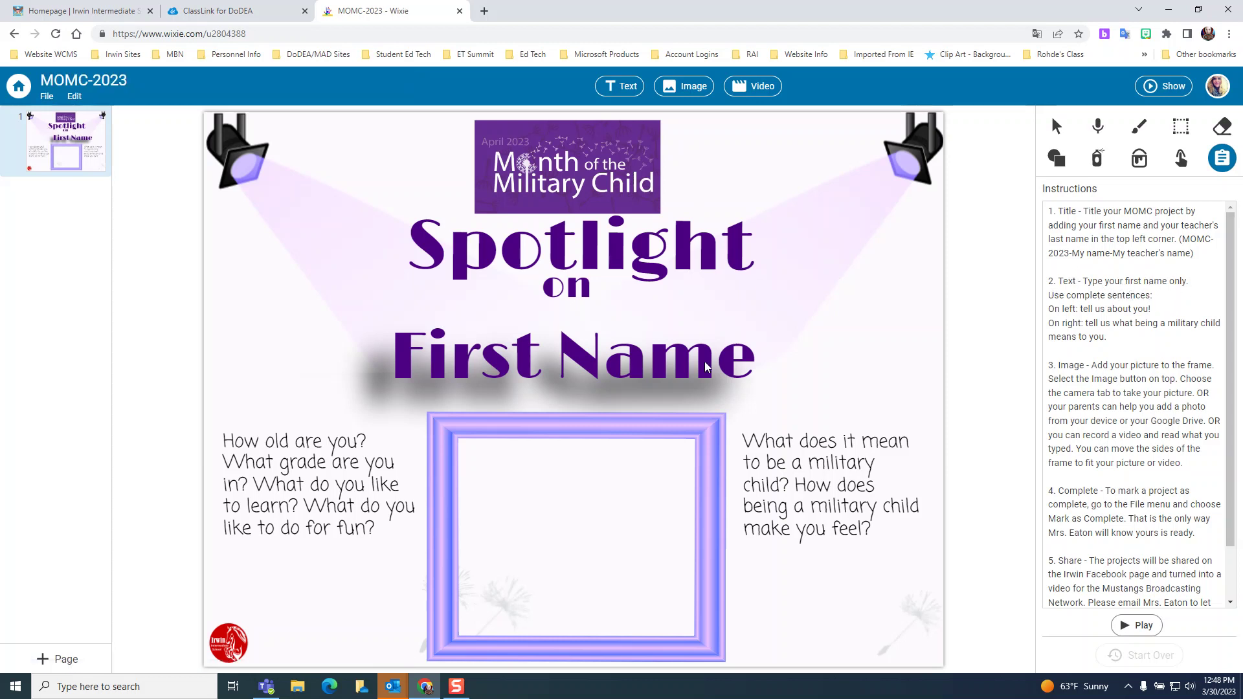
Erase the 'First Name' heading placeholder and type the creator's first name, keeping its purple styling.
{"action": "left_click", "coordinate": [565, 356]}
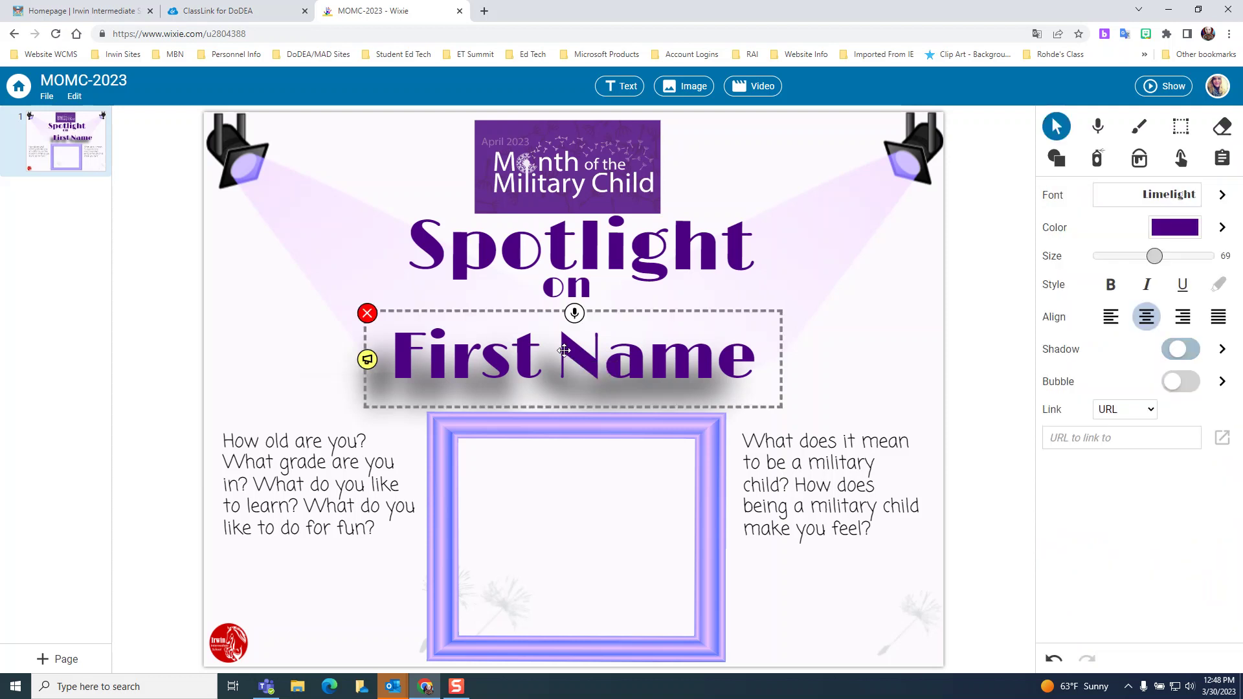
{"action": "left_click_drag", "start_coordinate": [390, 353], "coordinate": [760, 350]}
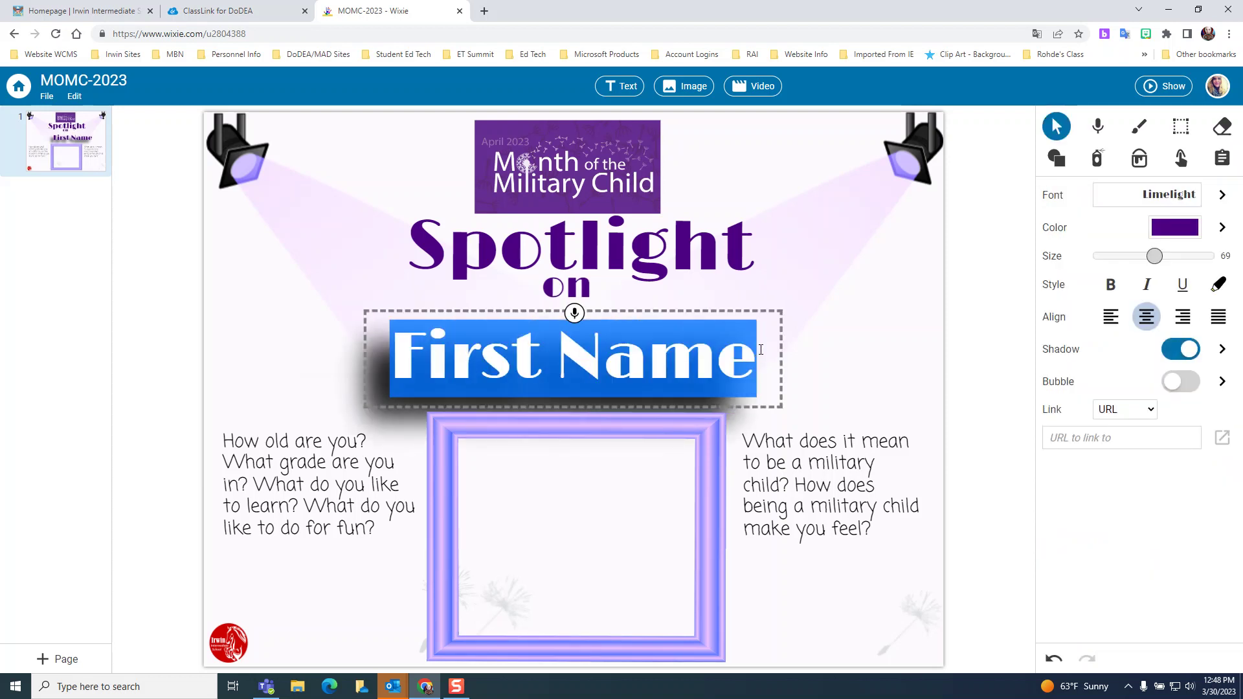
{"action": "left_click", "coordinate": [758, 369]}
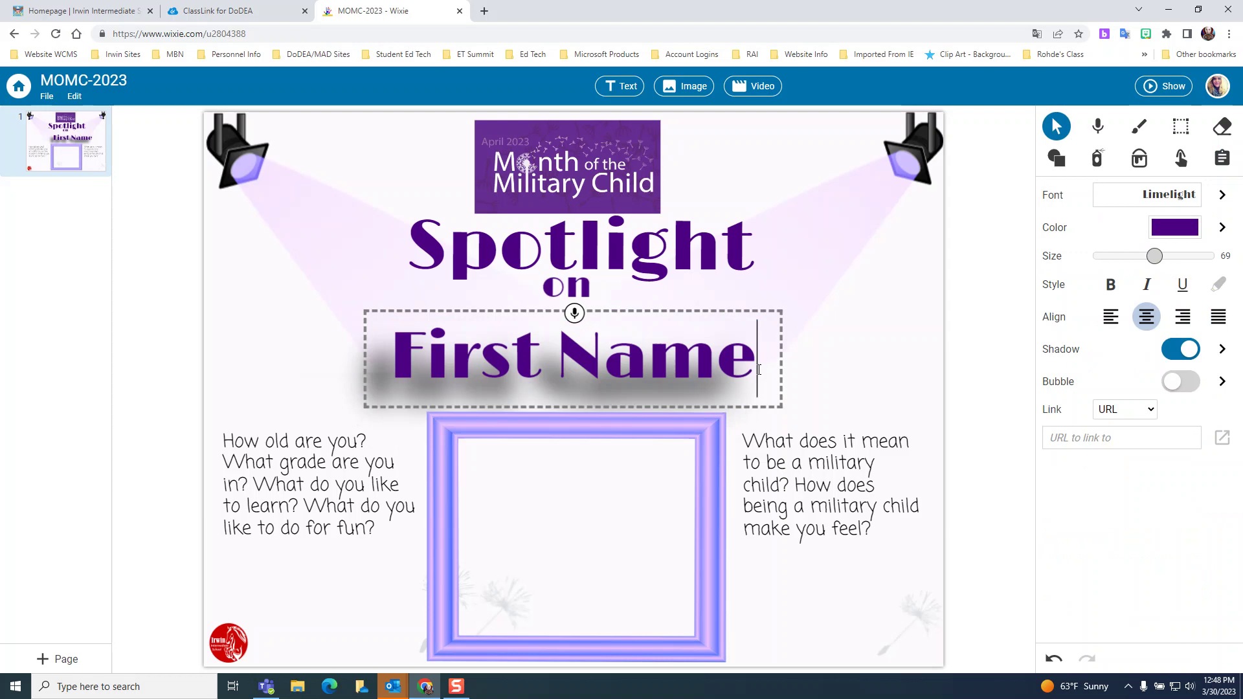
{"action": "key", "text": "BackSpace"}
{"action": "key", "text": "BackSpace"}
{"action": "key", "text": "BackSpace"}
{"action": "key", "text": "BackSpace"}
{"action": "key", "text": "BackSpace"}
{"action": "key", "text": "BackSpace"}
{"action": "key", "text": "BackSpace"}
{"action": "key", "text": "BackSpace"}
{"action": "key", "text": "BackSpace"}
{"action": "key", "text": "BackSpace"}
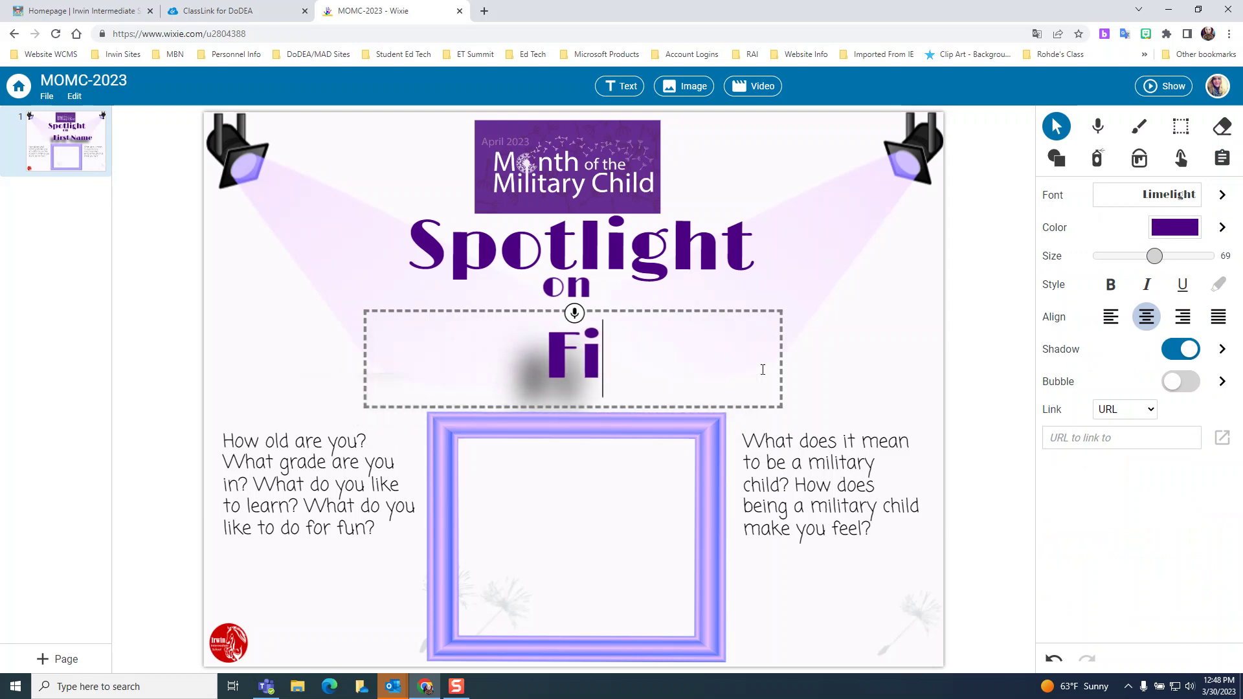
{"action": "type", "text": "Robin"}
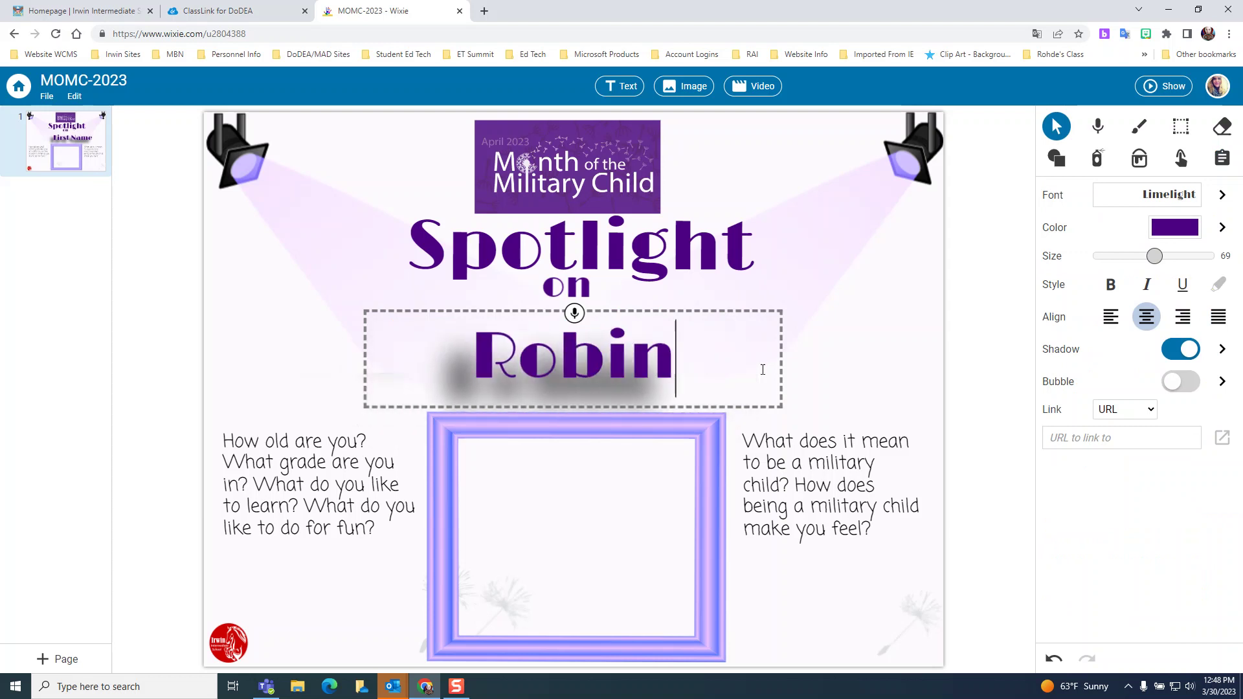
{"action": "left_click", "coordinate": [1216, 167]}
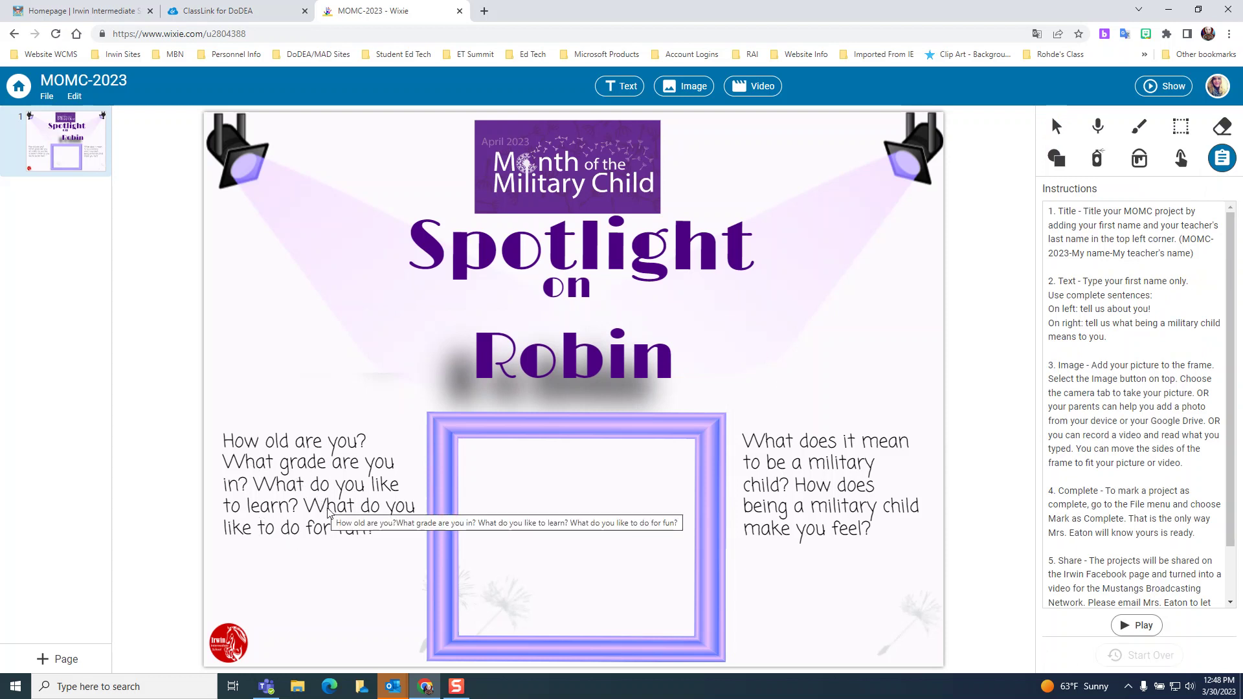
Select the left and right question text boxes, then redisplay the project instructions.
{"action": "left_click", "coordinate": [329, 508]}
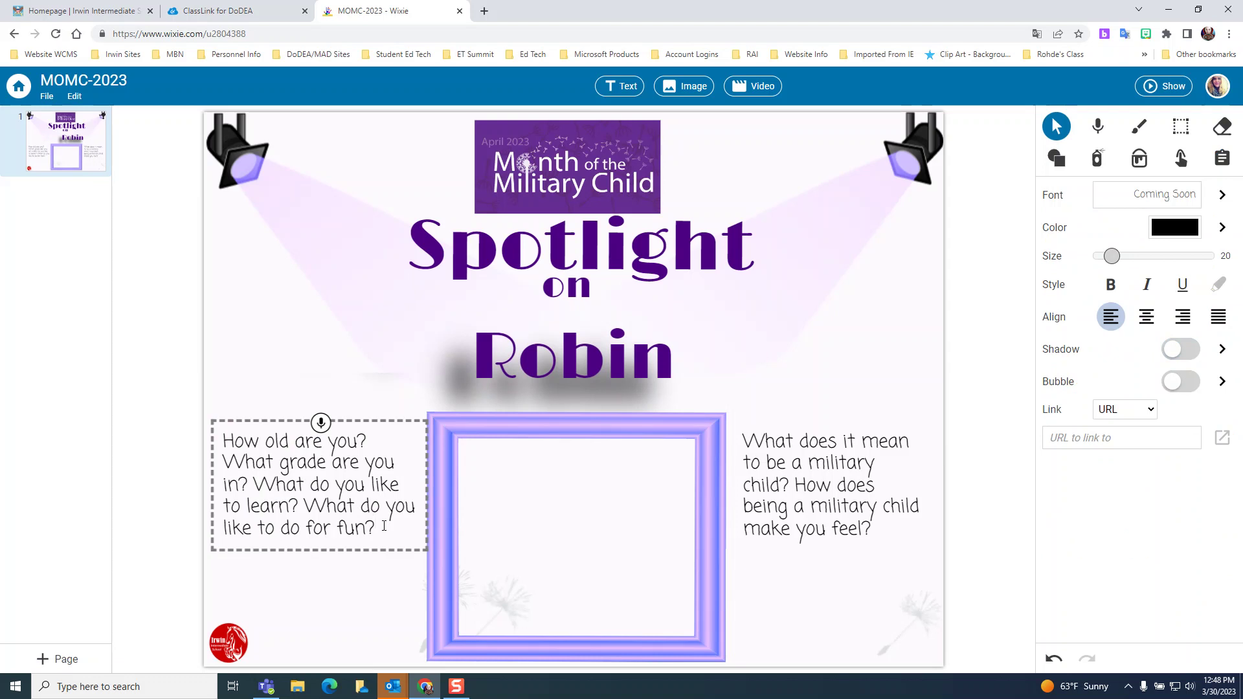
{"action": "left_click_drag", "start_coordinate": [375, 527], "coordinate": [224, 434]}
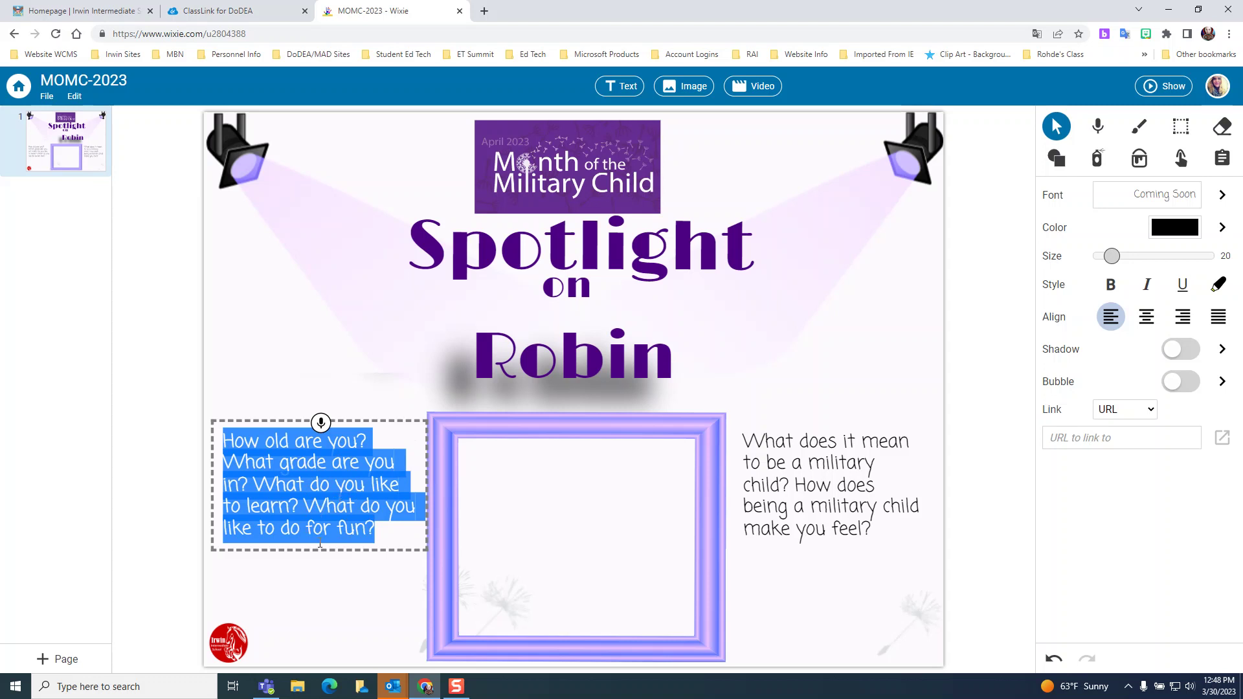
{"action": "left_click", "coordinate": [835, 494]}
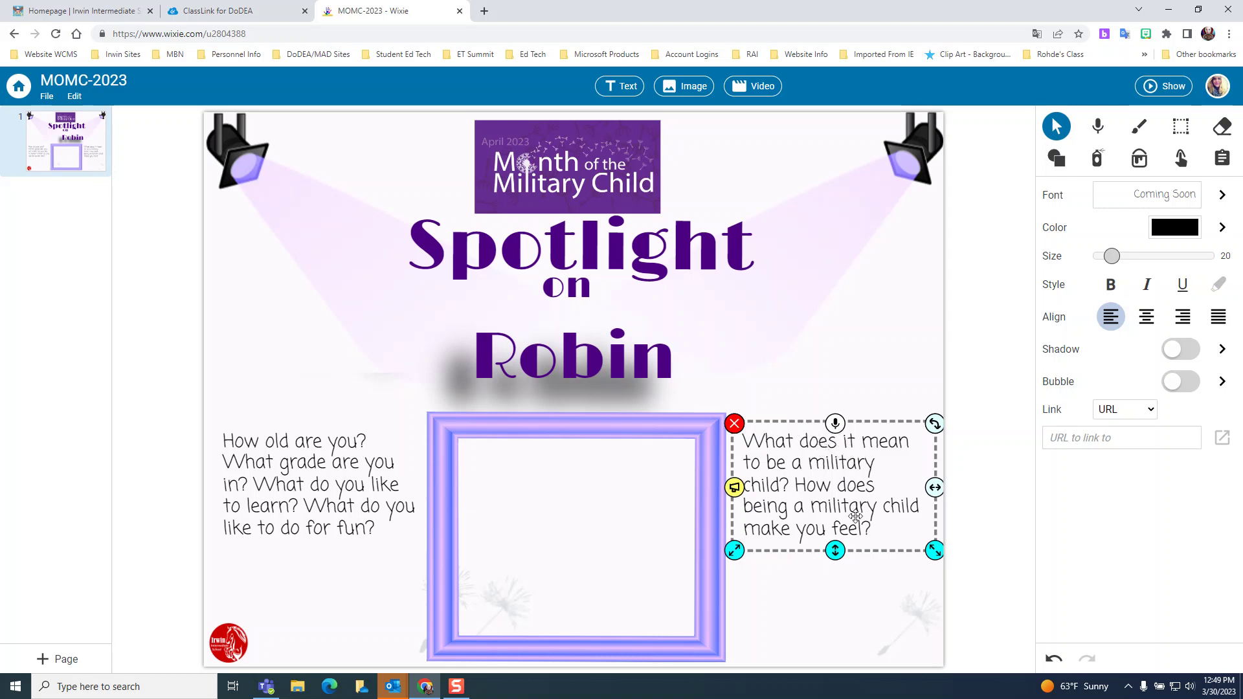
{"action": "left_click", "coordinate": [1222, 160]}
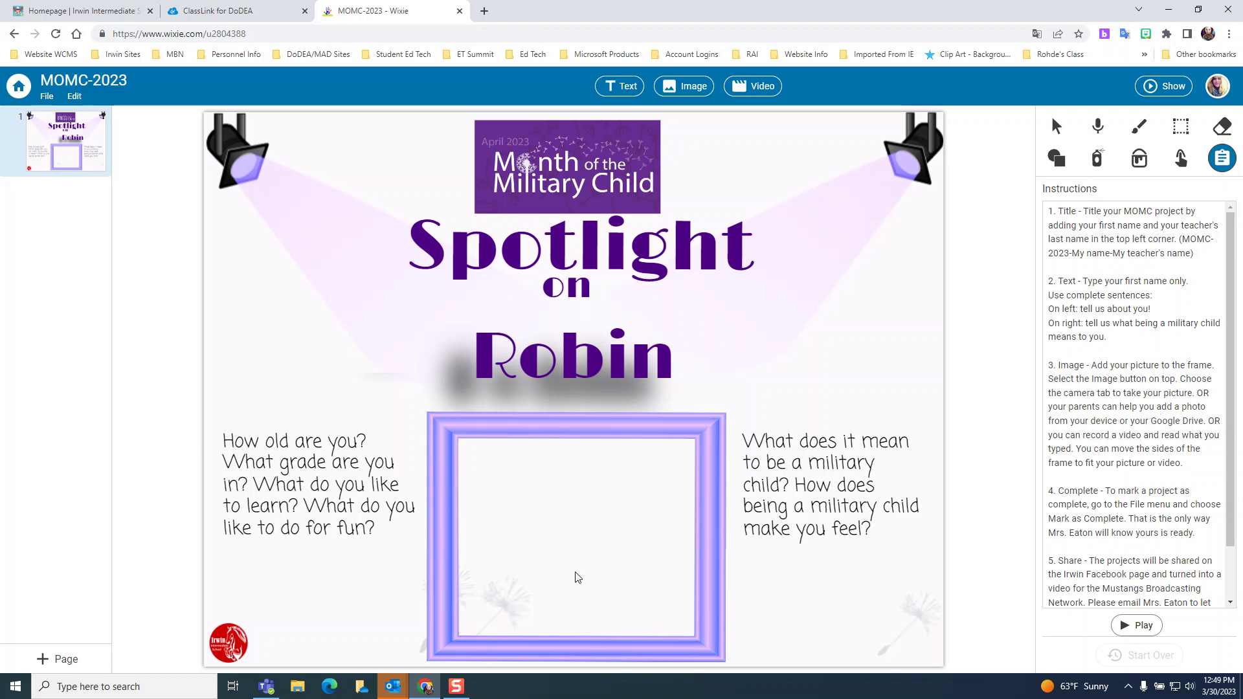
Undo the heading back to 'First Name' and add a camera snapshot to the page.
{"action": "left_click", "coordinate": [607, 363]}
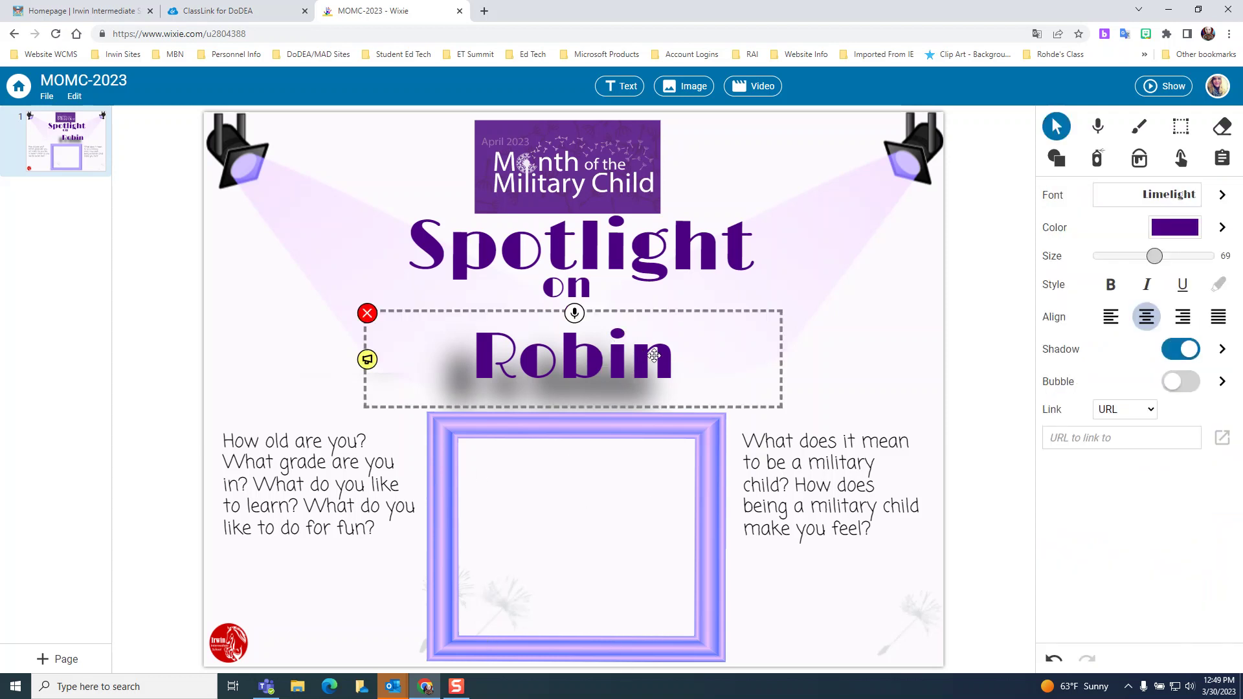
{"action": "left_click", "coordinate": [1054, 659]}
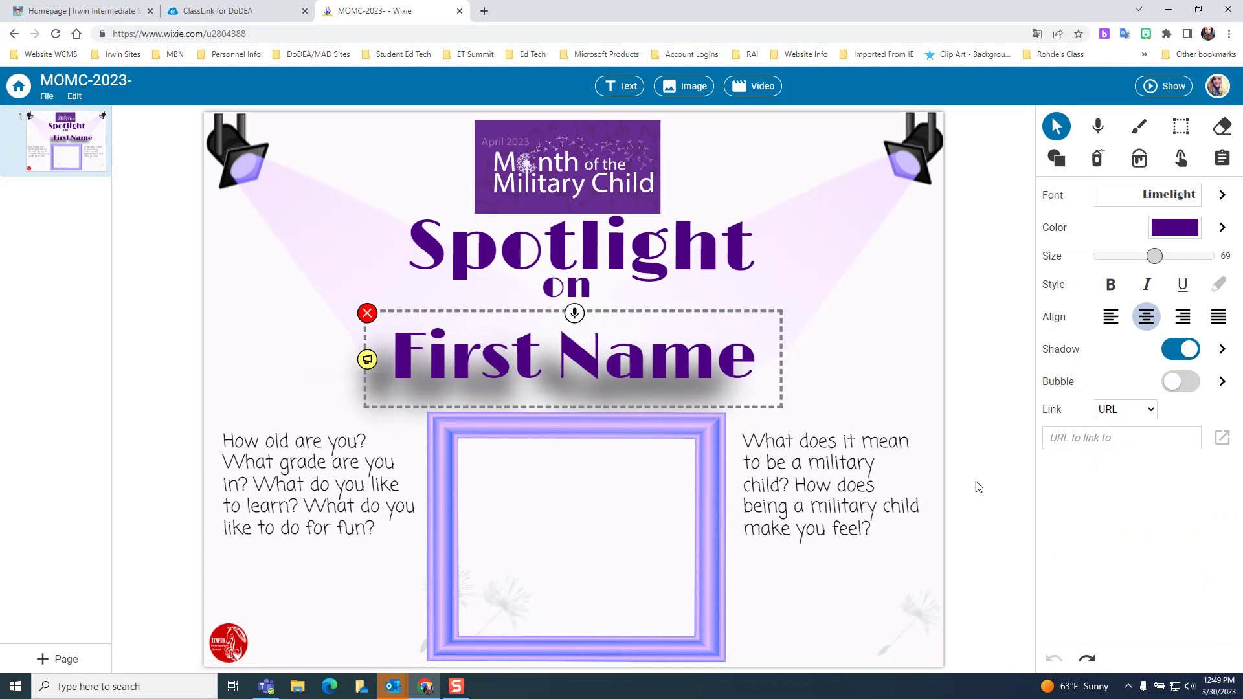
{"action": "left_click", "coordinate": [594, 523]}
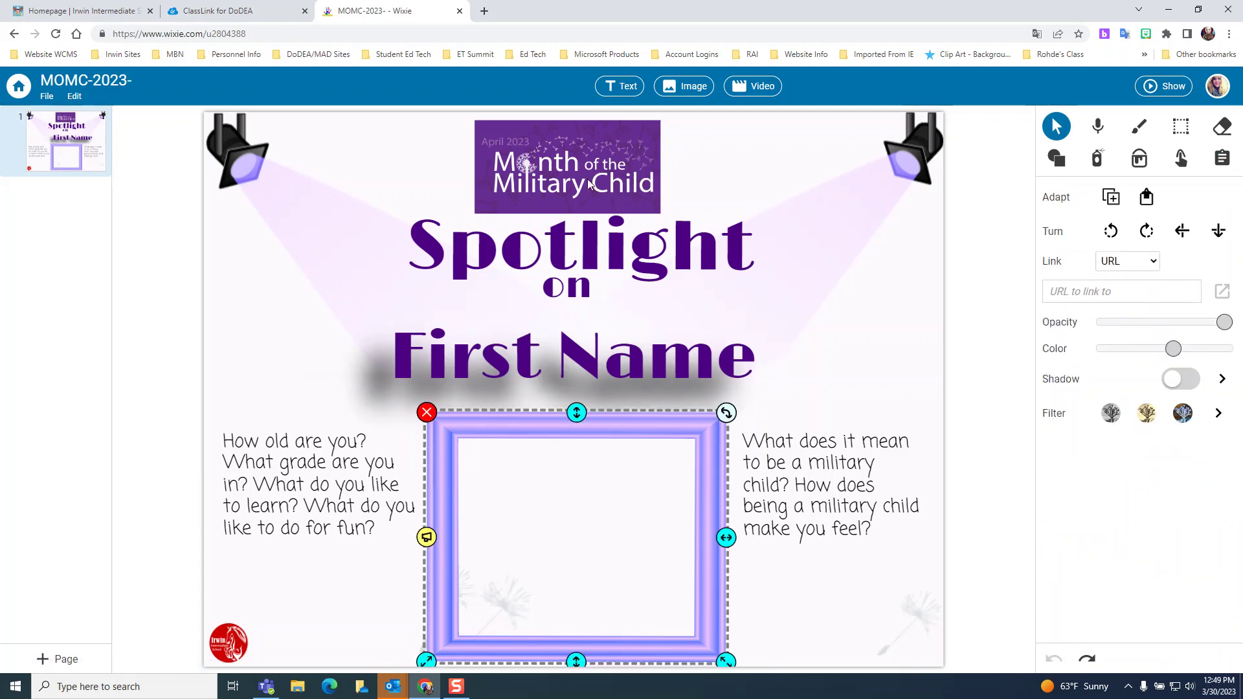
{"action": "left_click", "coordinate": [694, 88]}
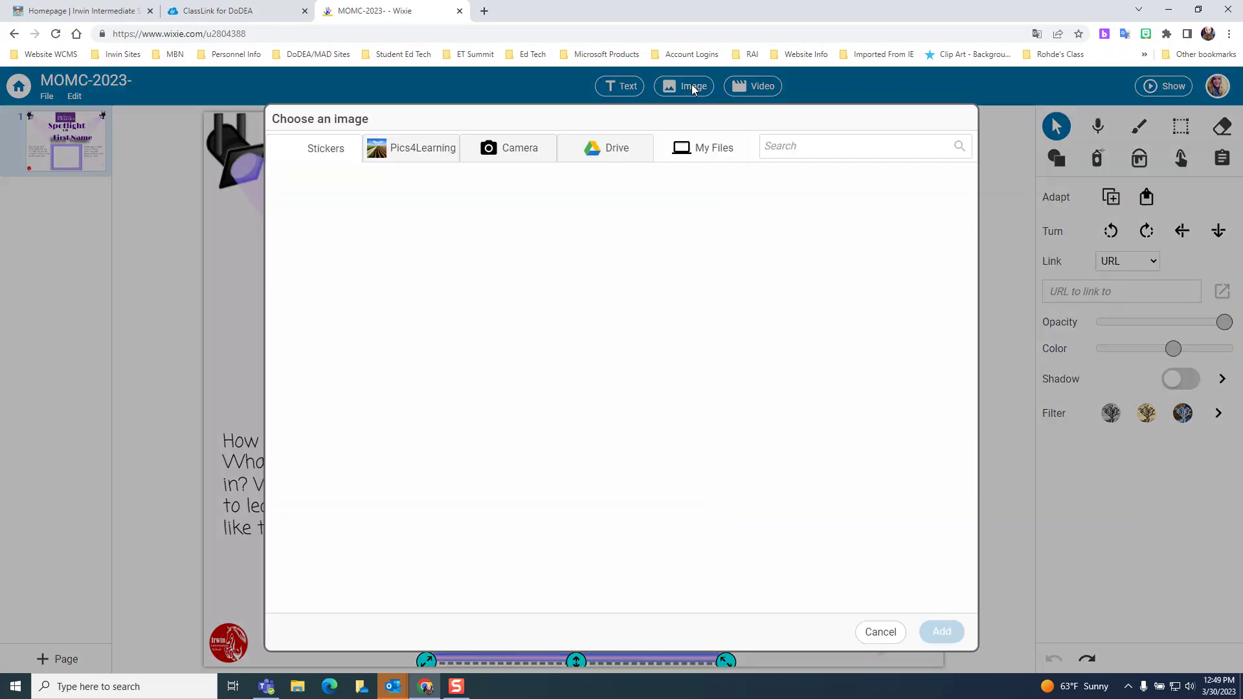
{"action": "left_click", "coordinate": [502, 150]}
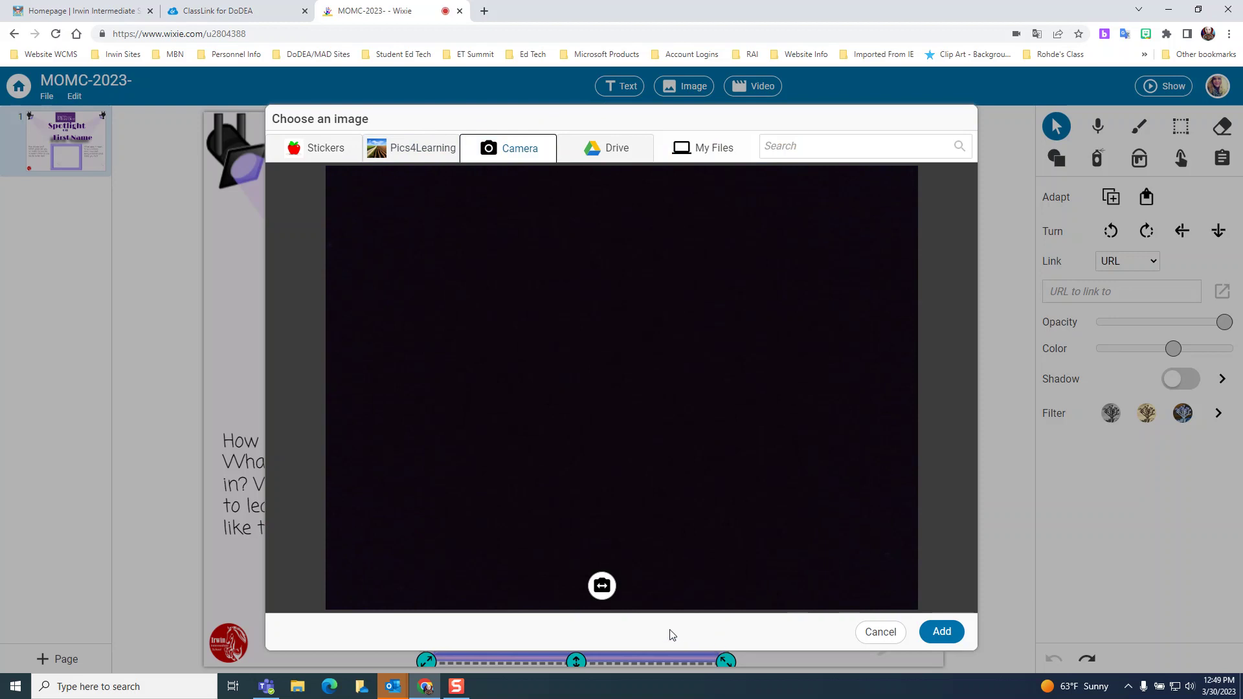
{"action": "left_click", "coordinate": [602, 587]}
{"action": "left_click", "coordinate": [941, 632]}
Fit the camera photo into the purple frame, then delete it.
{"action": "left_click_drag", "start_coordinate": [616, 353], "coordinate": [619, 507]}
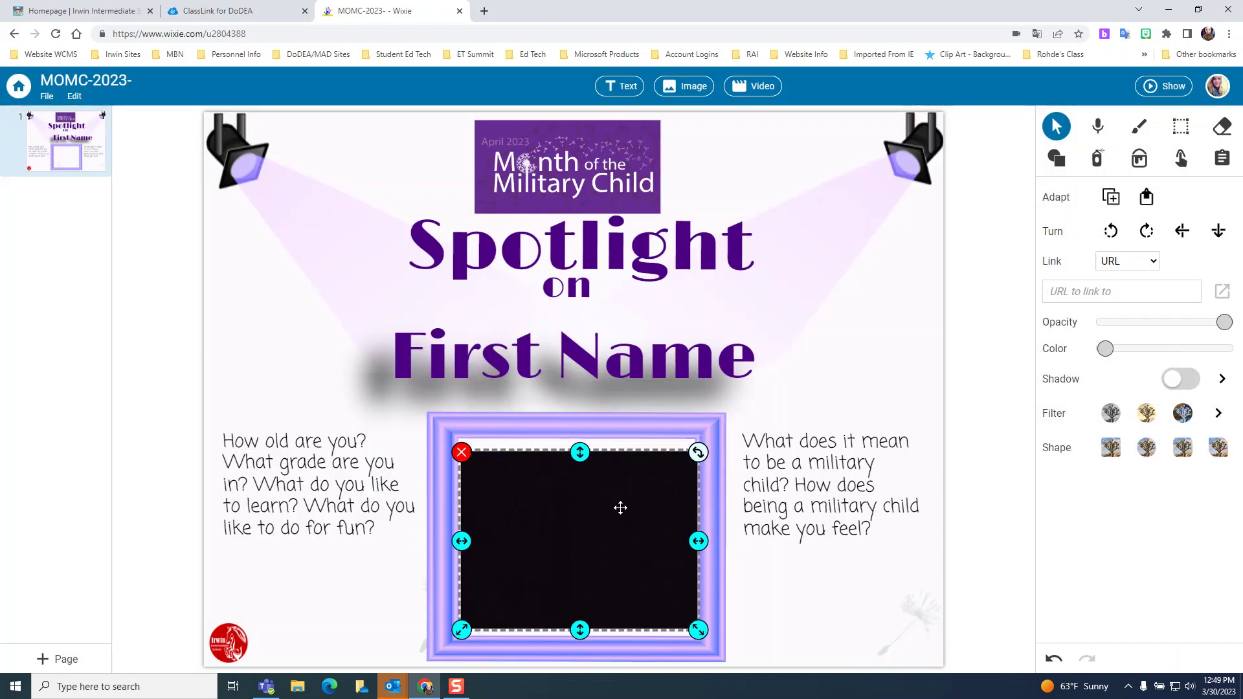
{"action": "left_click_drag", "start_coordinate": [580, 452], "coordinate": [578, 419]}
{"action": "left_click", "coordinate": [664, 426]}
{"action": "left_click", "coordinate": [638, 532]}
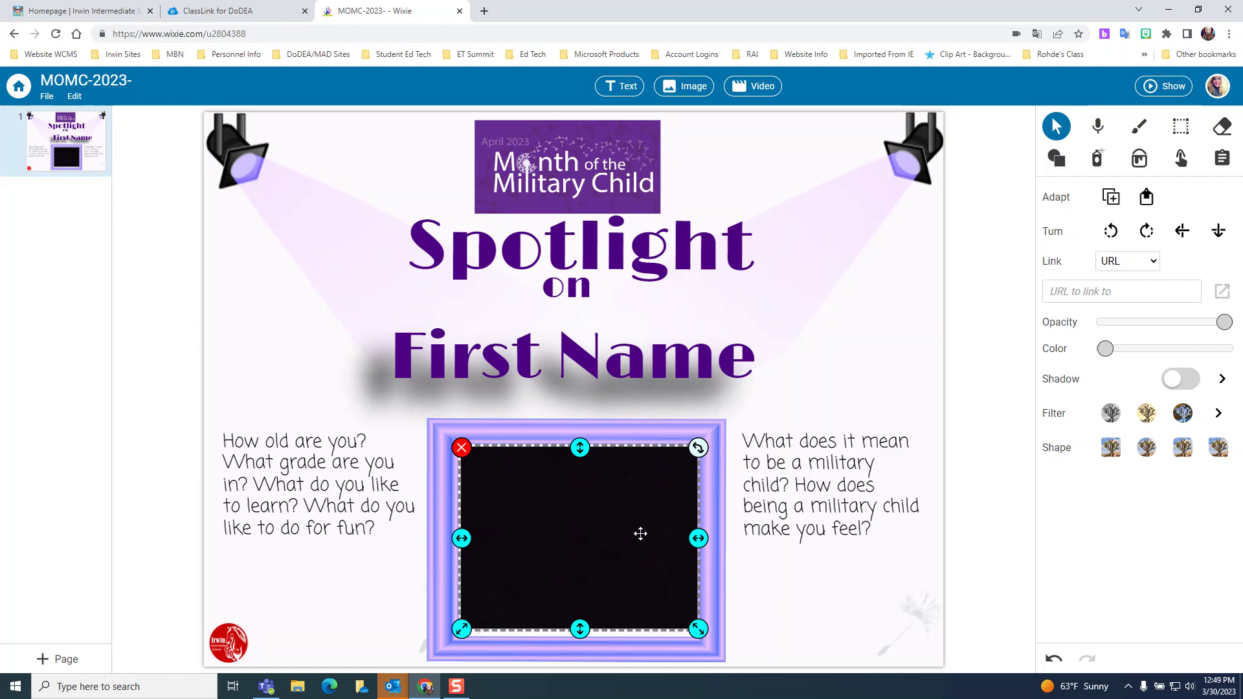
{"action": "key", "text": "Delete"}
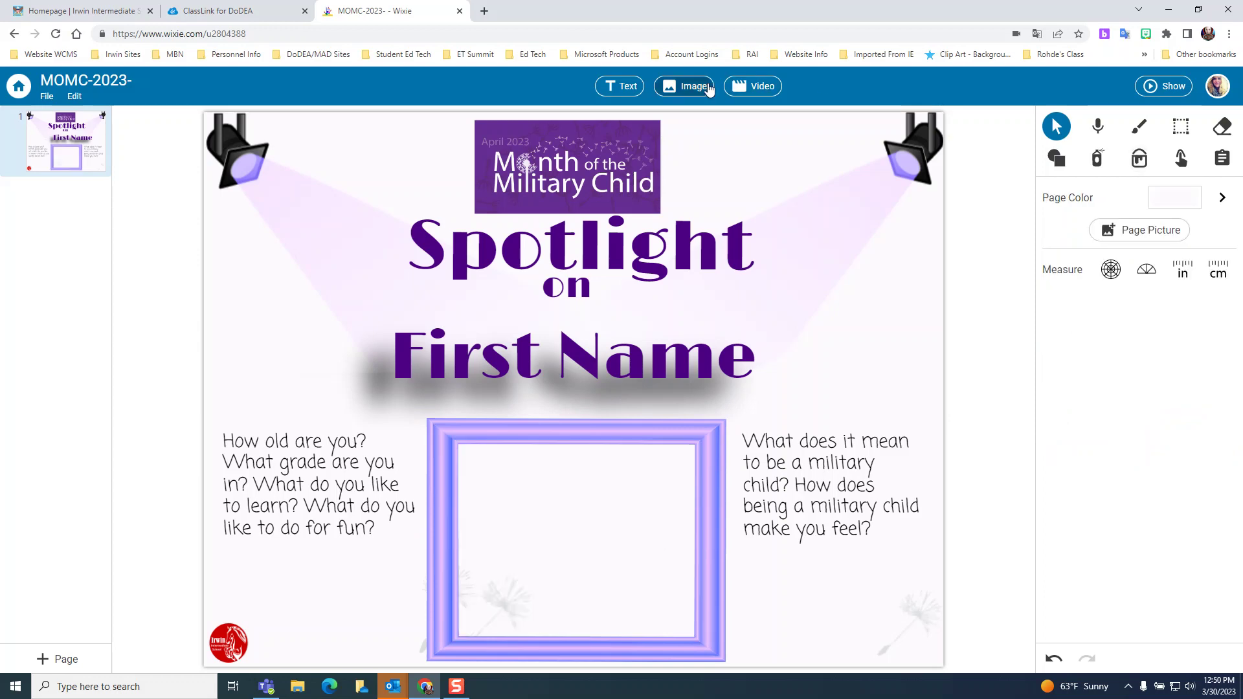
Cancel the image chooser, redisplay the instructions, and open the camera video recorder.
{"action": "left_click", "coordinate": [685, 86]}
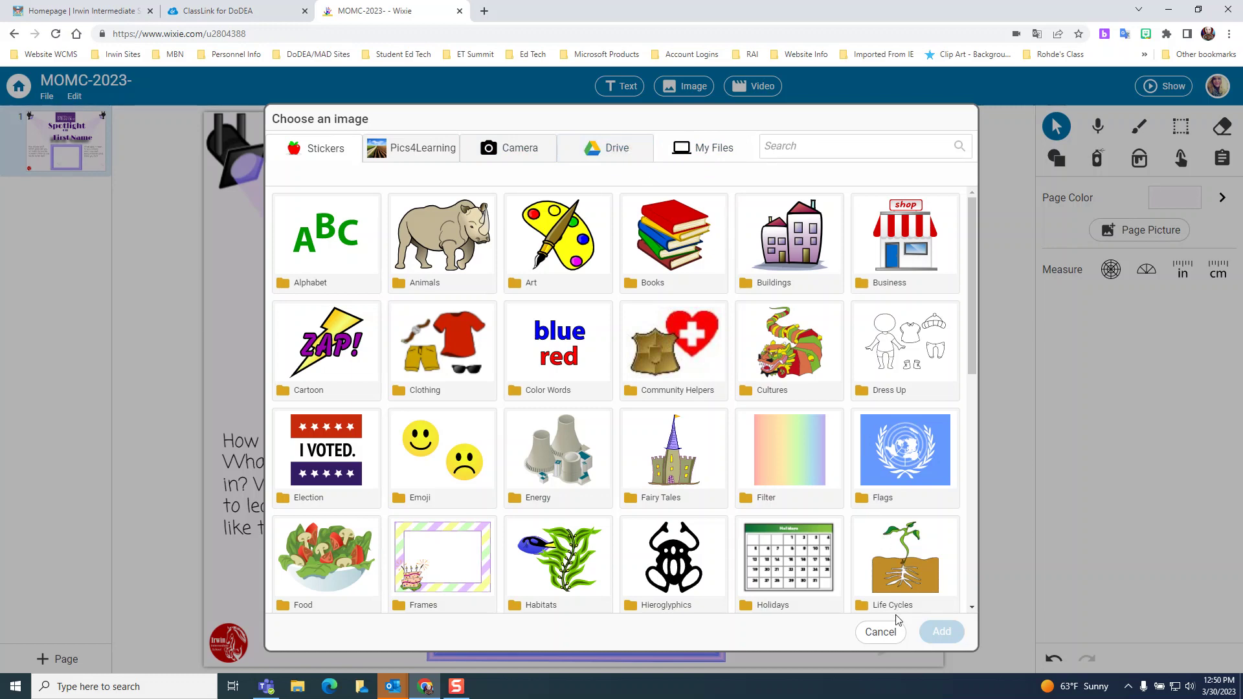
{"action": "left_click", "coordinate": [881, 632]}
{"action": "left_click", "coordinate": [1221, 158]}
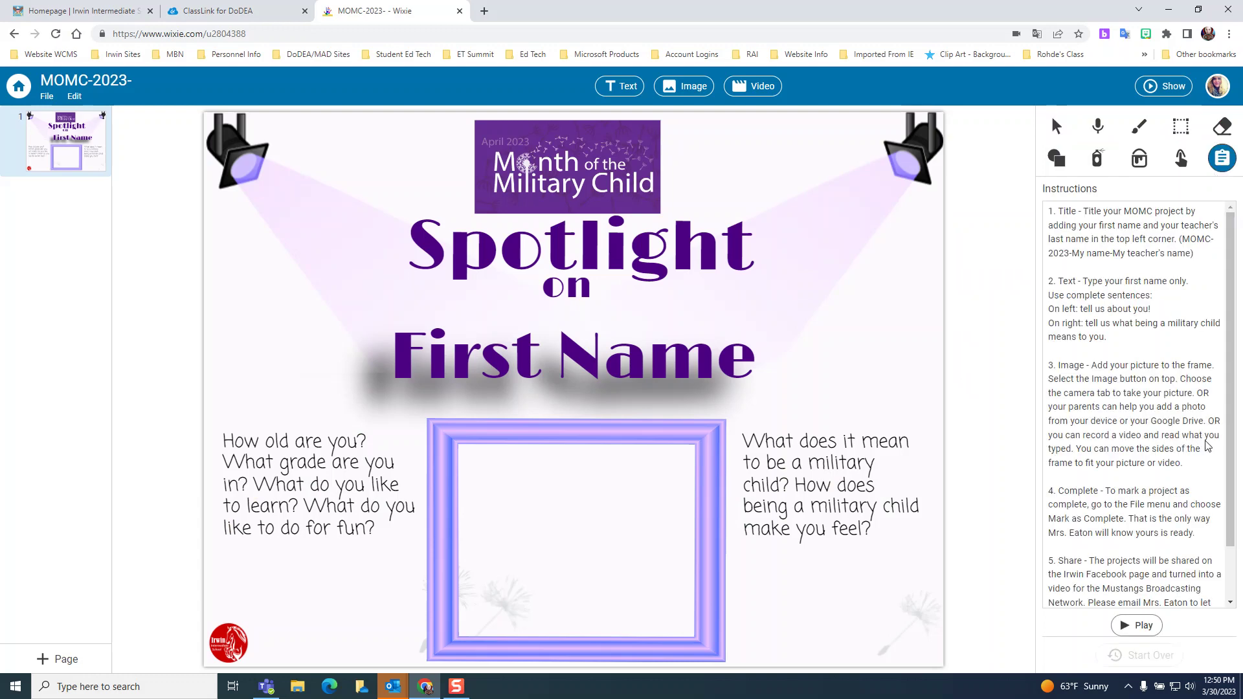
{"action": "left_click", "coordinate": [754, 88]}
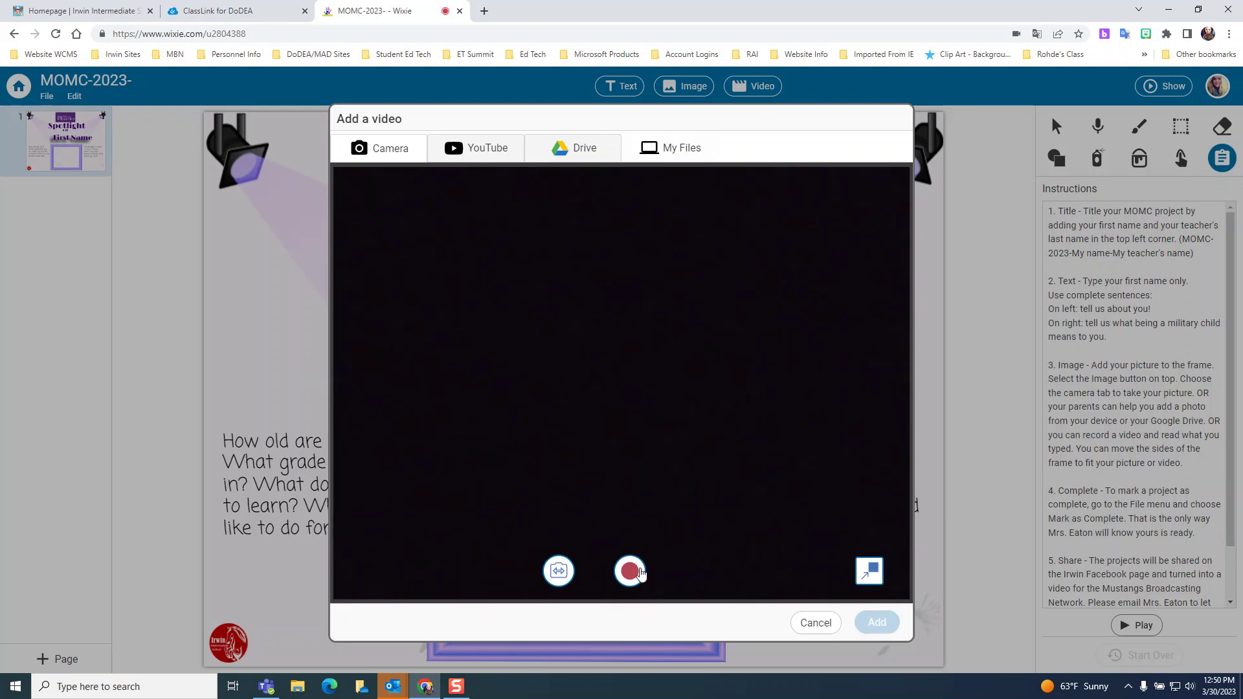
Record a short camera video, place it in the purple frame, then delete it.
{"action": "left_click", "coordinate": [869, 572]}
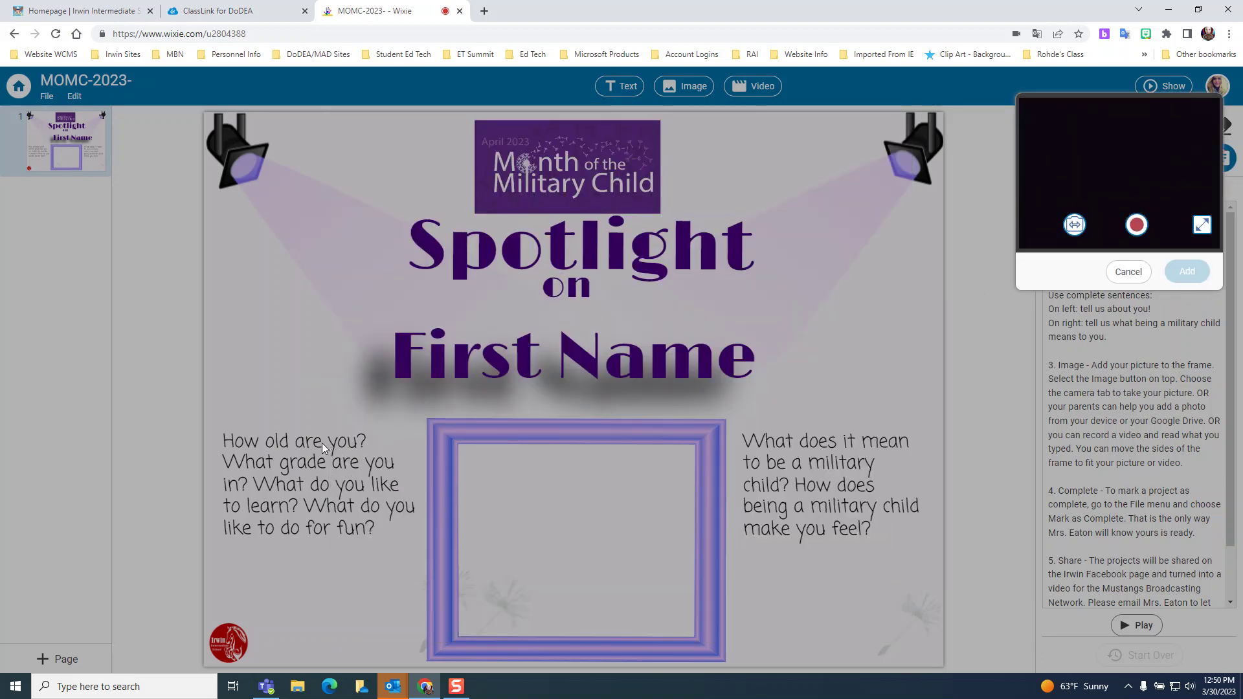
{"action": "left_click", "coordinate": [1136, 224]}
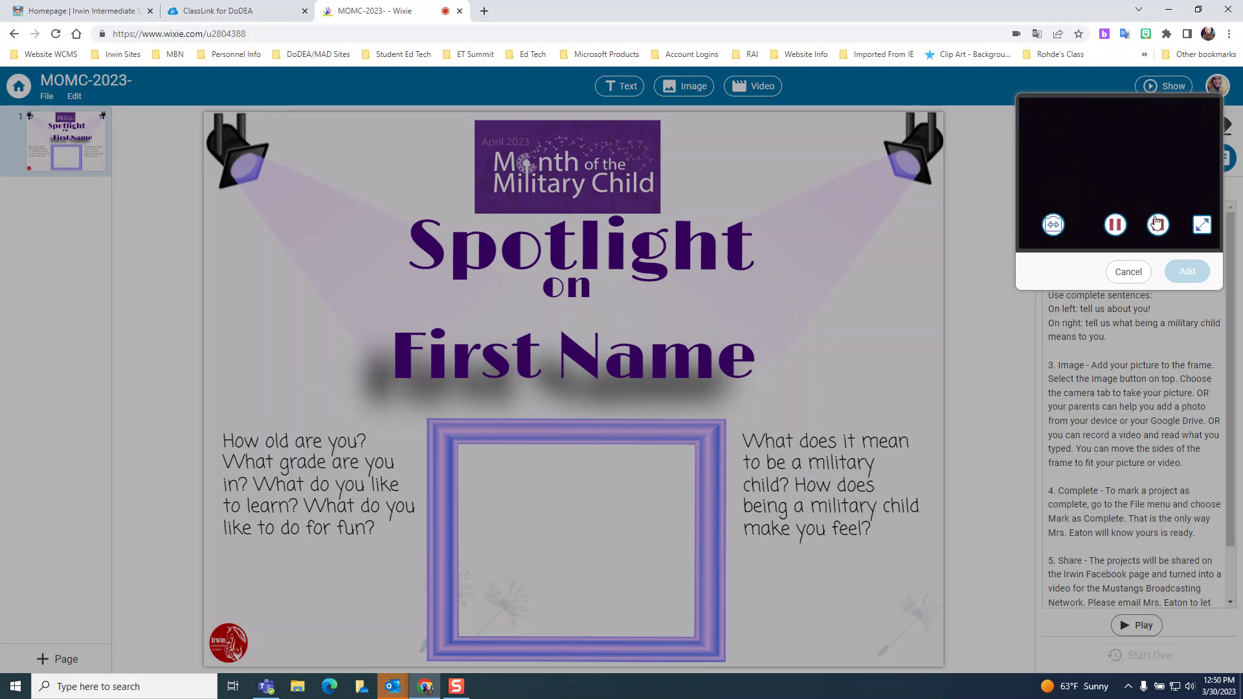
{"action": "left_click", "coordinate": [1157, 225]}
{"action": "left_click", "coordinate": [1188, 272]}
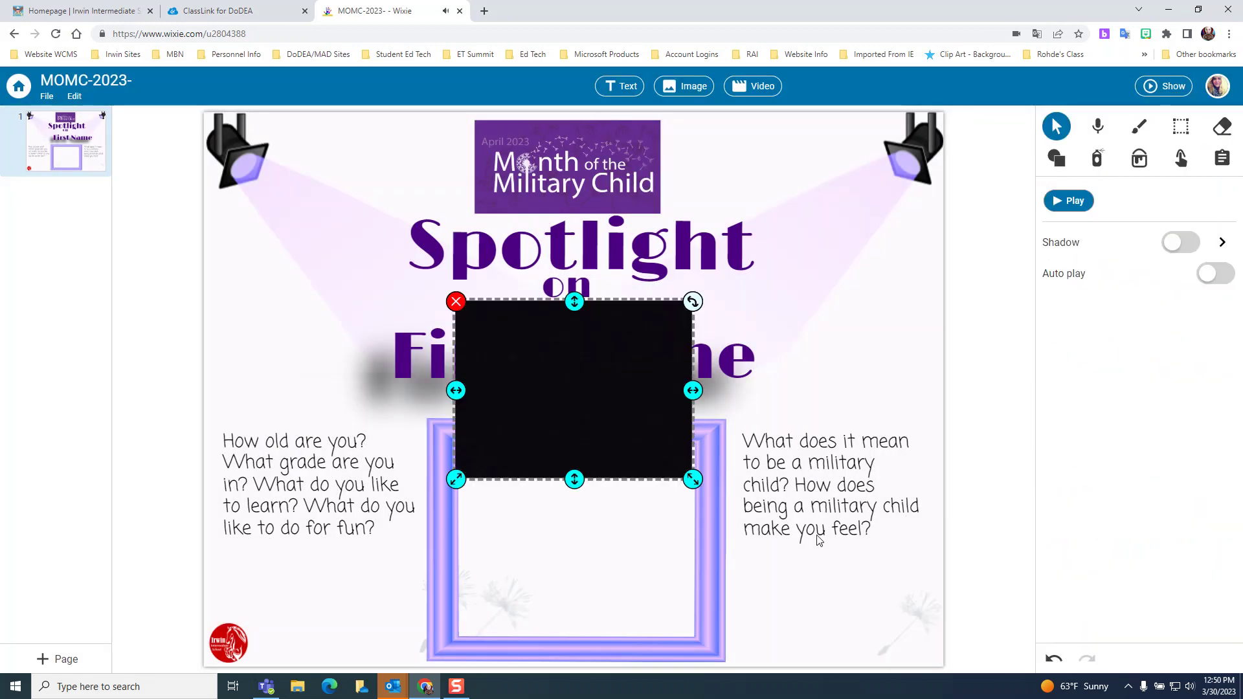
{"action": "left_click_drag", "start_coordinate": [585, 417], "coordinate": [586, 569]}
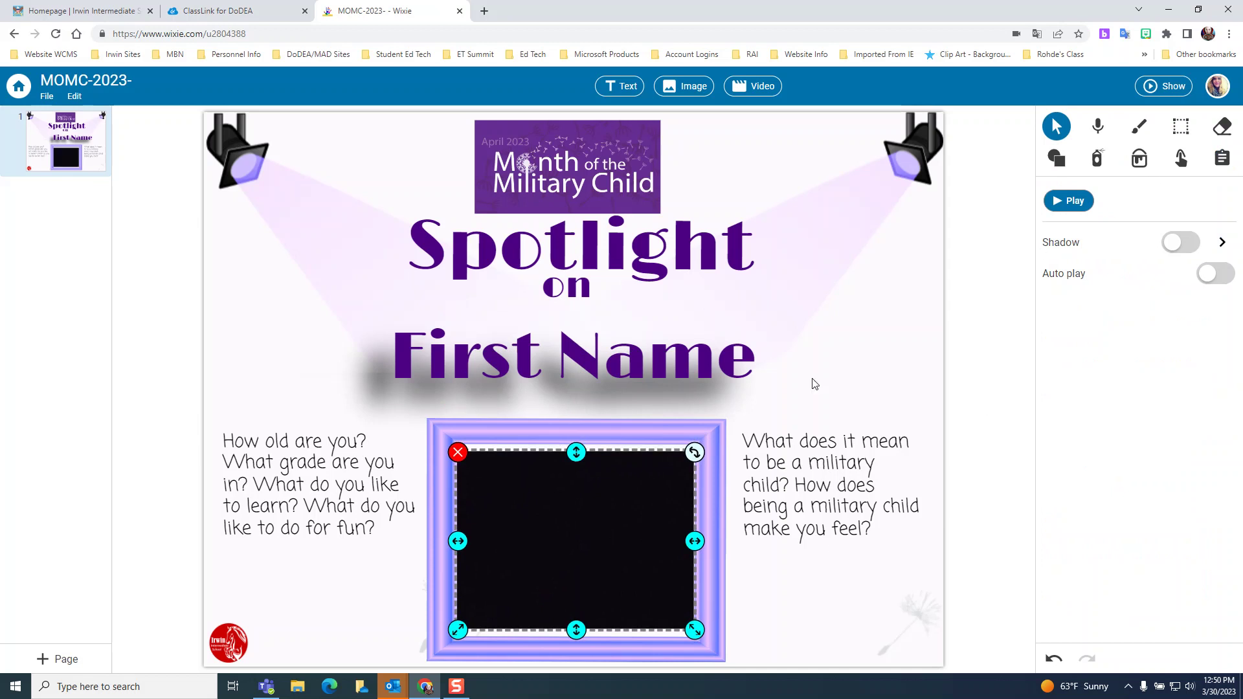
{"action": "left_click", "coordinate": [458, 452]}
Scroll through the instructions, then open the file options to mark the page complete.
{"action": "left_click", "coordinate": [1221, 158]}
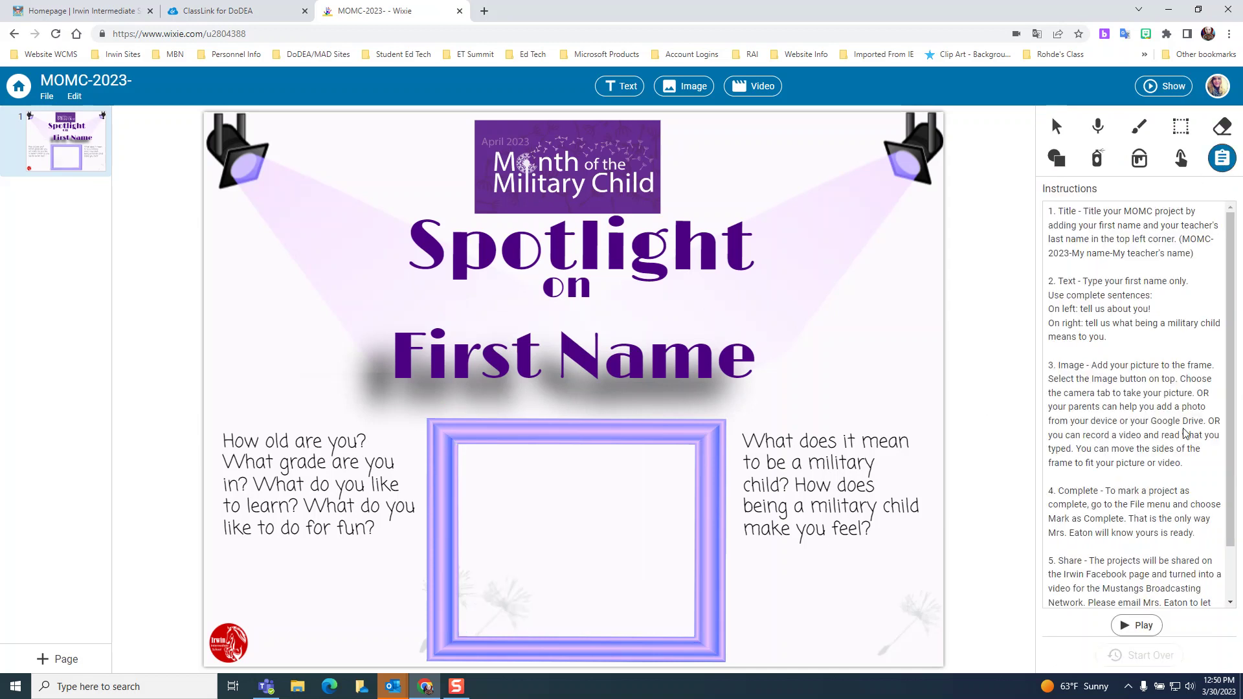
{"action": "scroll", "coordinate": [1144, 470], "scroll_direction": "down", "scroll_amount": 2}
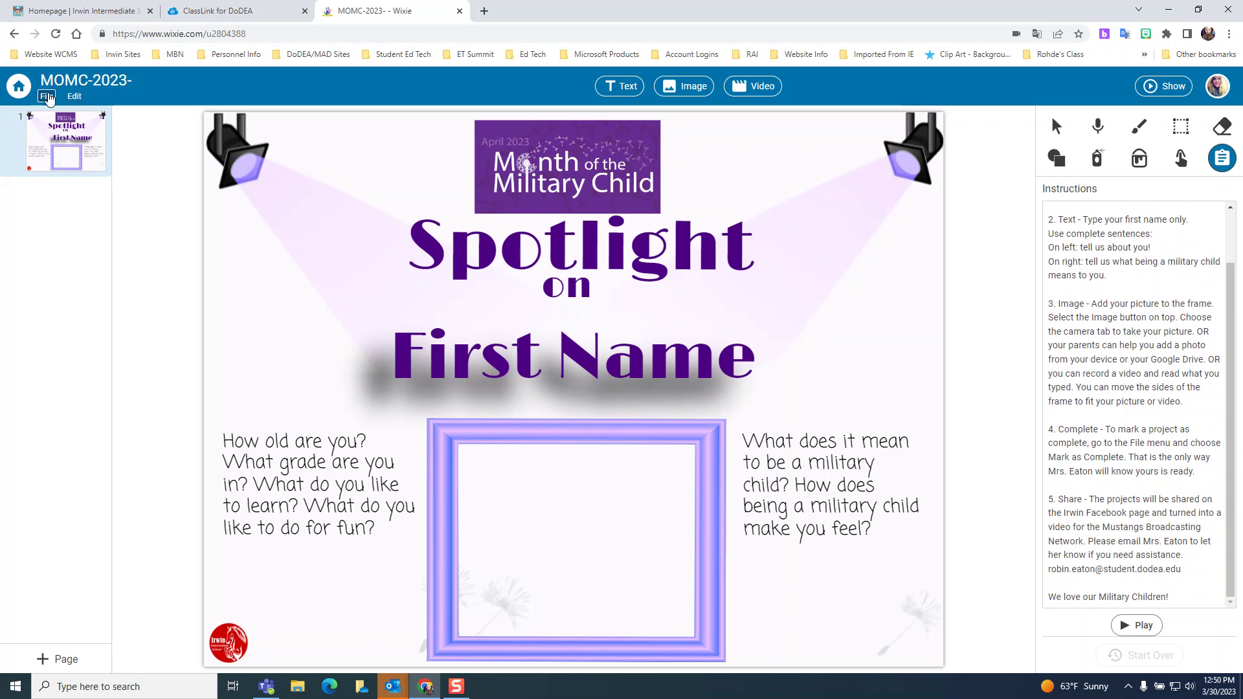
{"action": "left_click", "coordinate": [47, 95]}
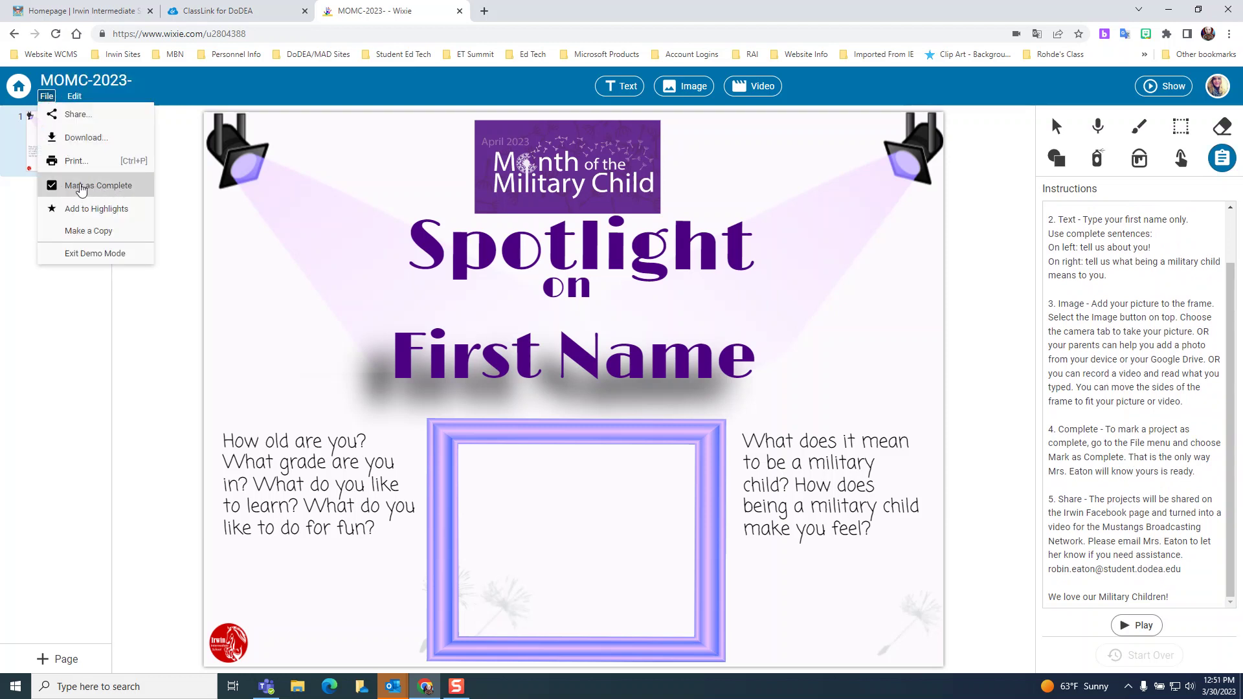